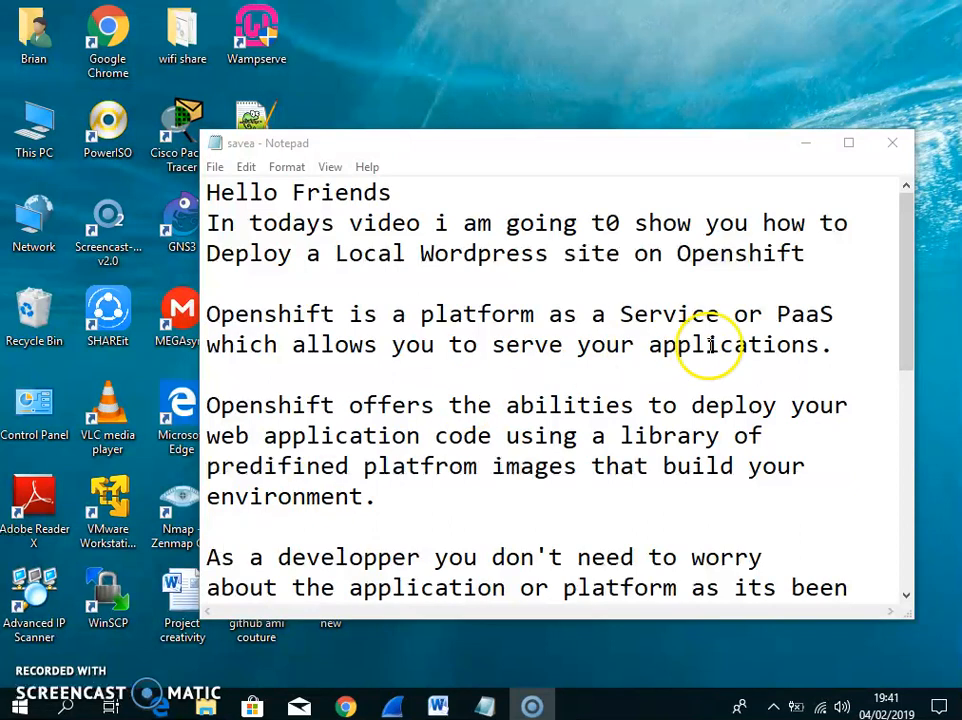
Bring the notes window into focus and scroll through the notes
click(907, 300)
drag(907, 300, 909, 308)
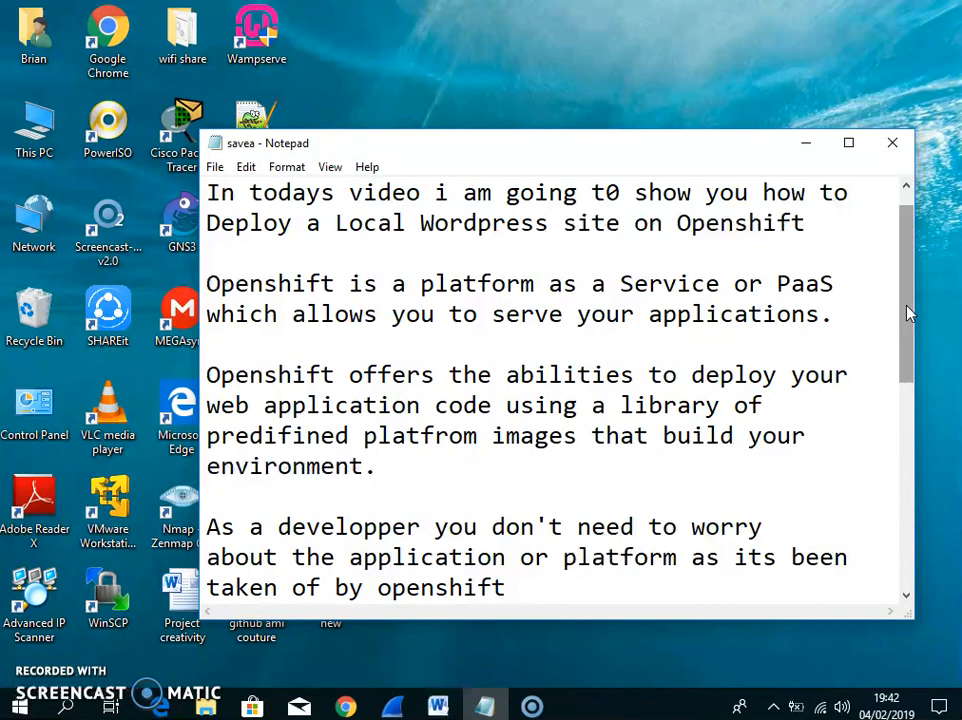
drag(907, 311, 909, 321)
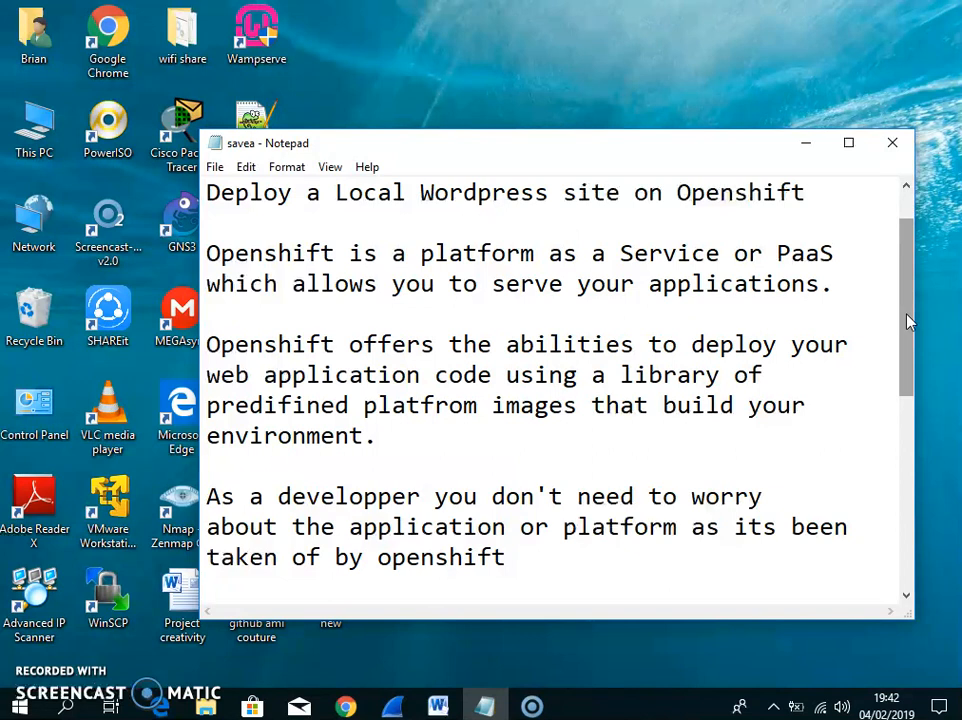
Show the Ami Couture storefront in Chrome and browse to its cart page
click(345, 706)
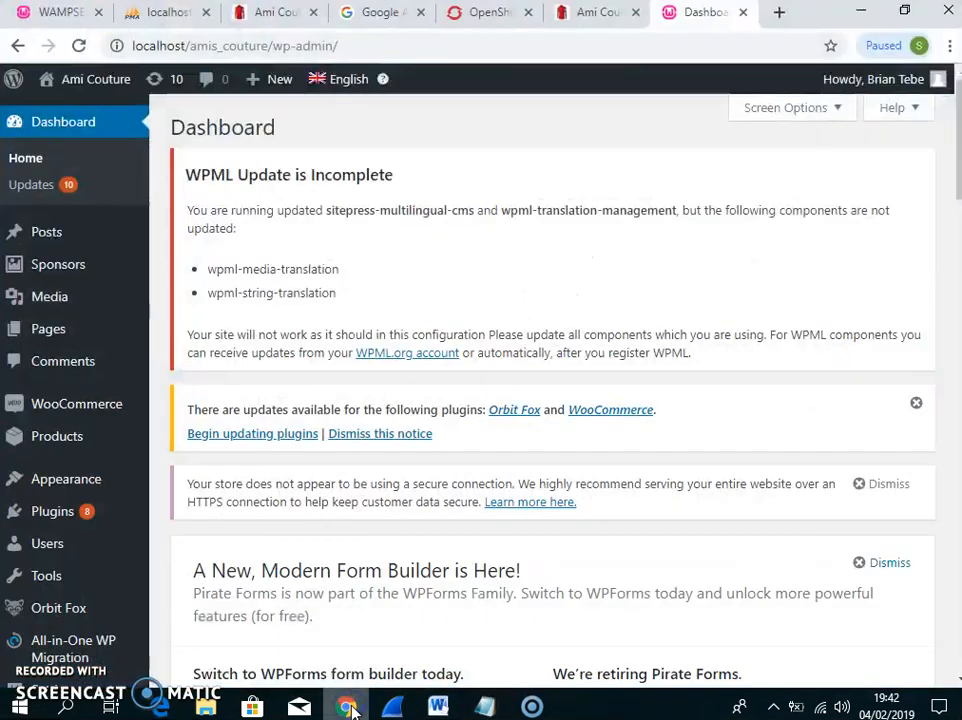
click(259, 16)
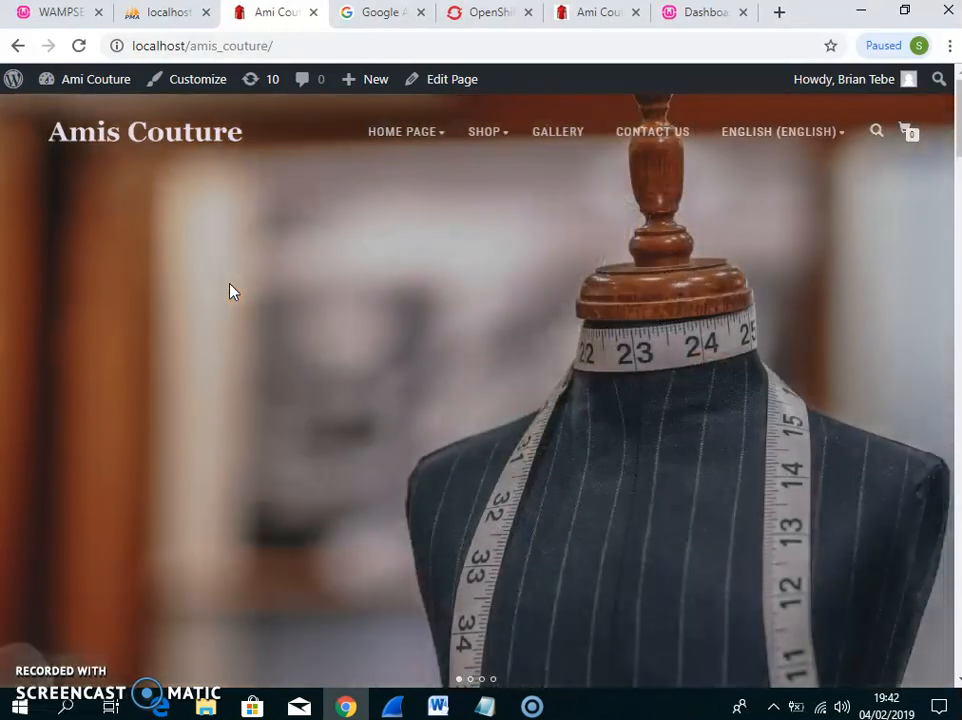
click(429, 258)
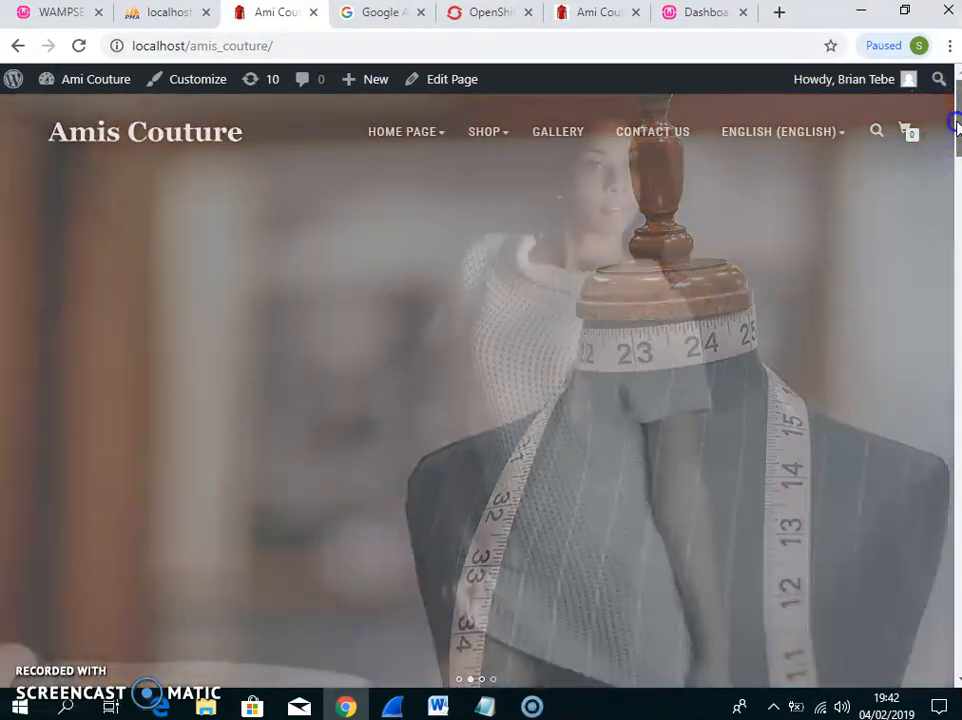
drag(957, 127, 957, 268)
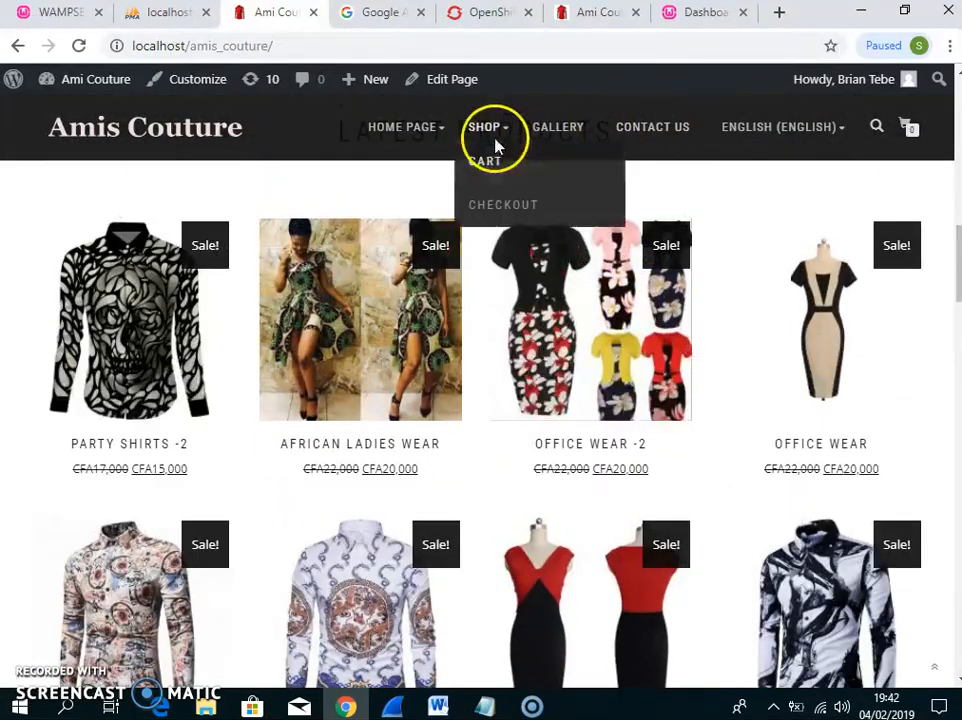
click(491, 161)
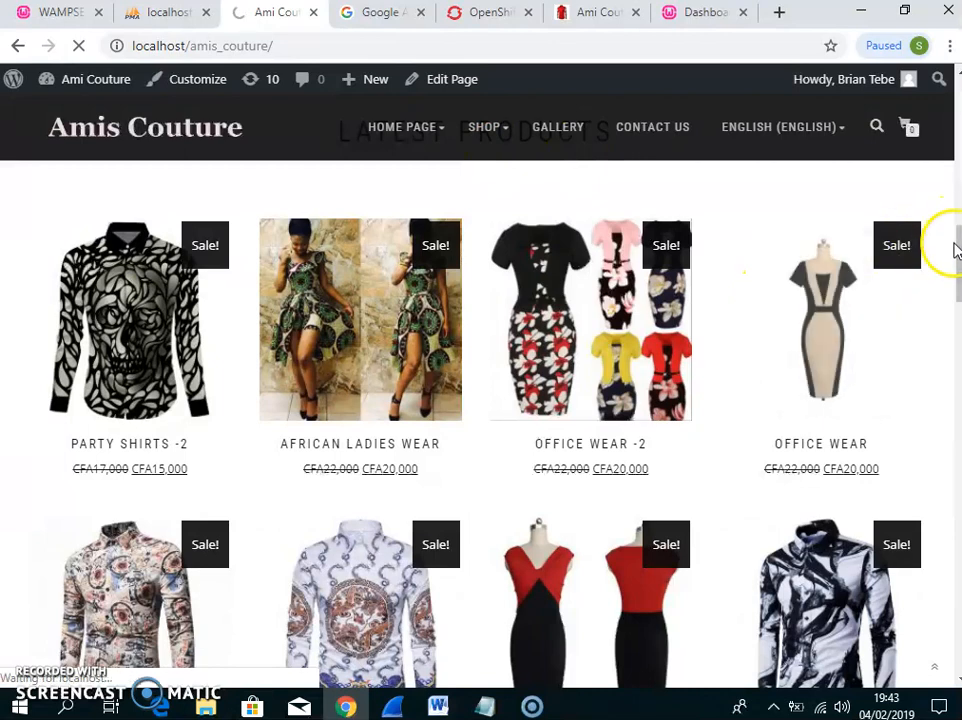
drag(955, 258, 955, 612)
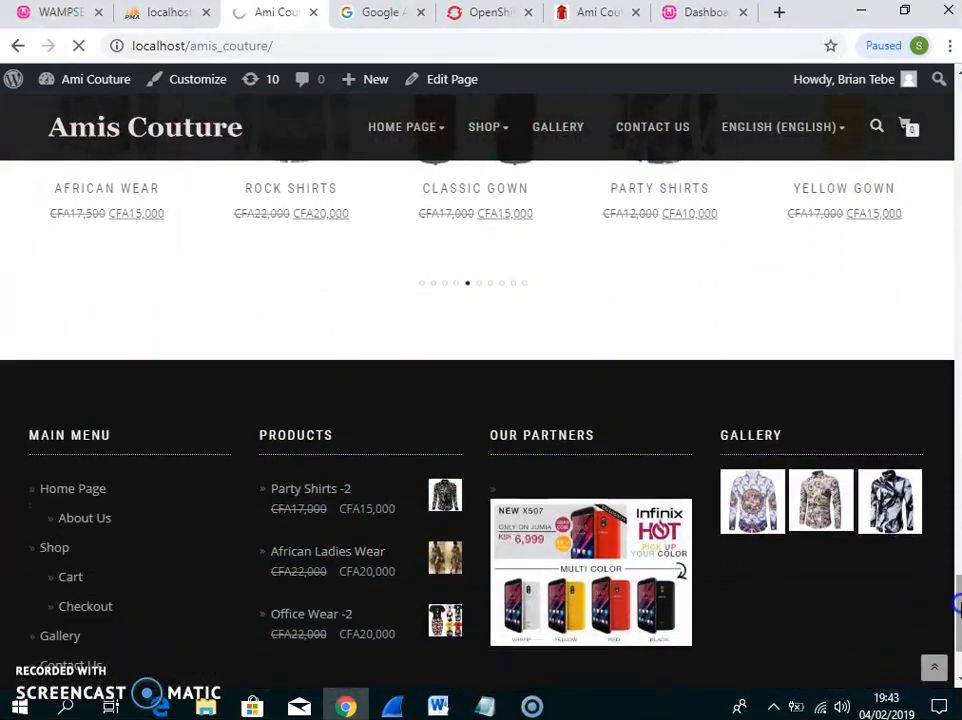
Open the partner Jumia banner in a new tab, then return via the shop to the Dashboard
right_click(666, 605)
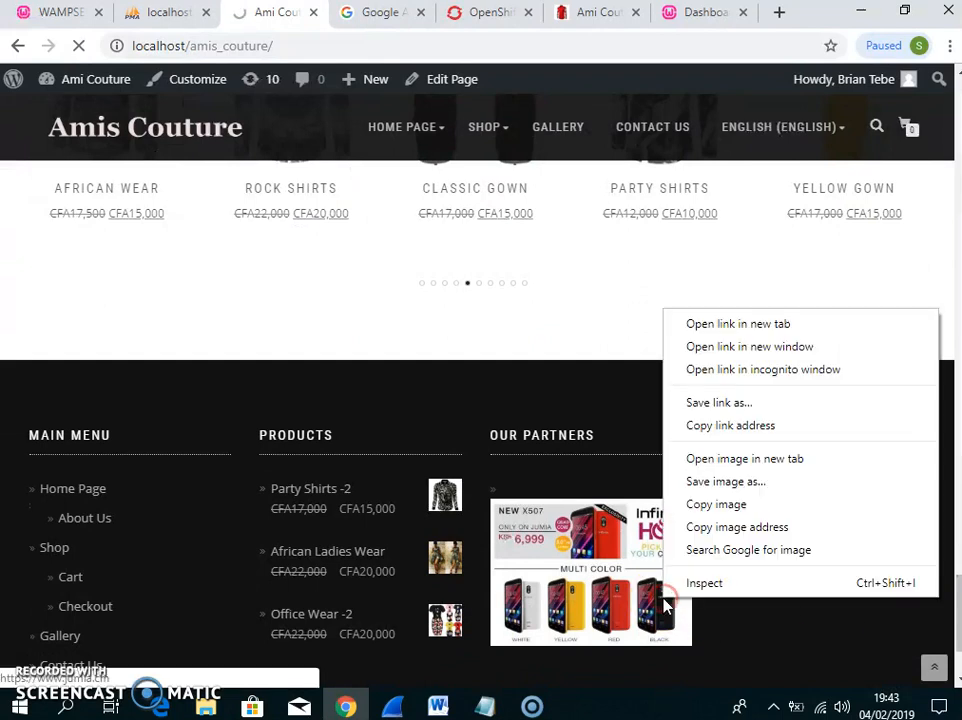
click(730, 326)
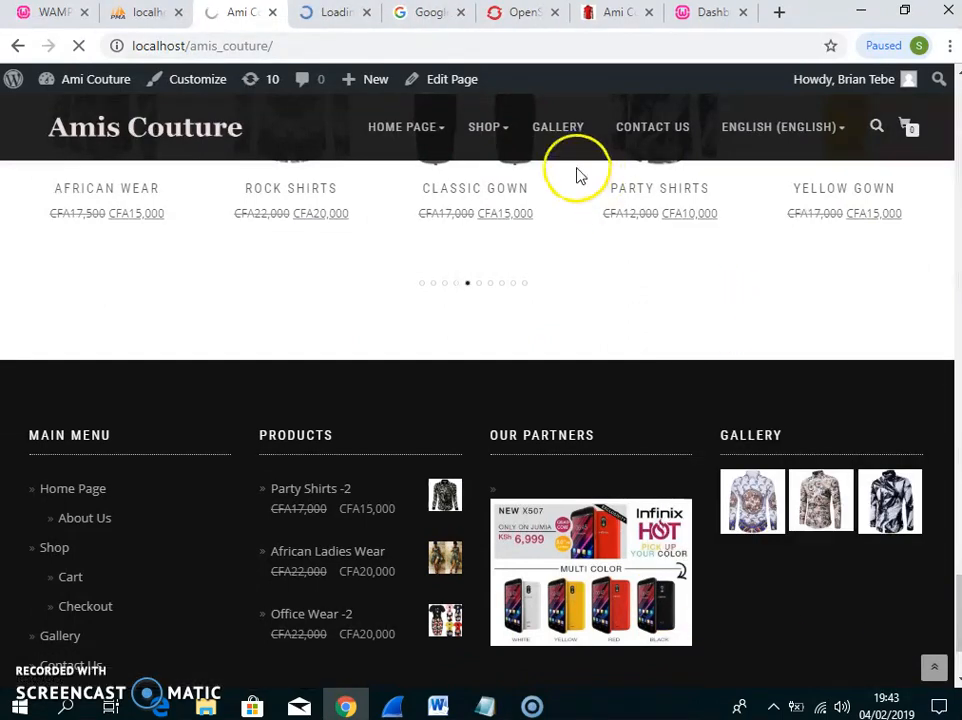
click(330, 14)
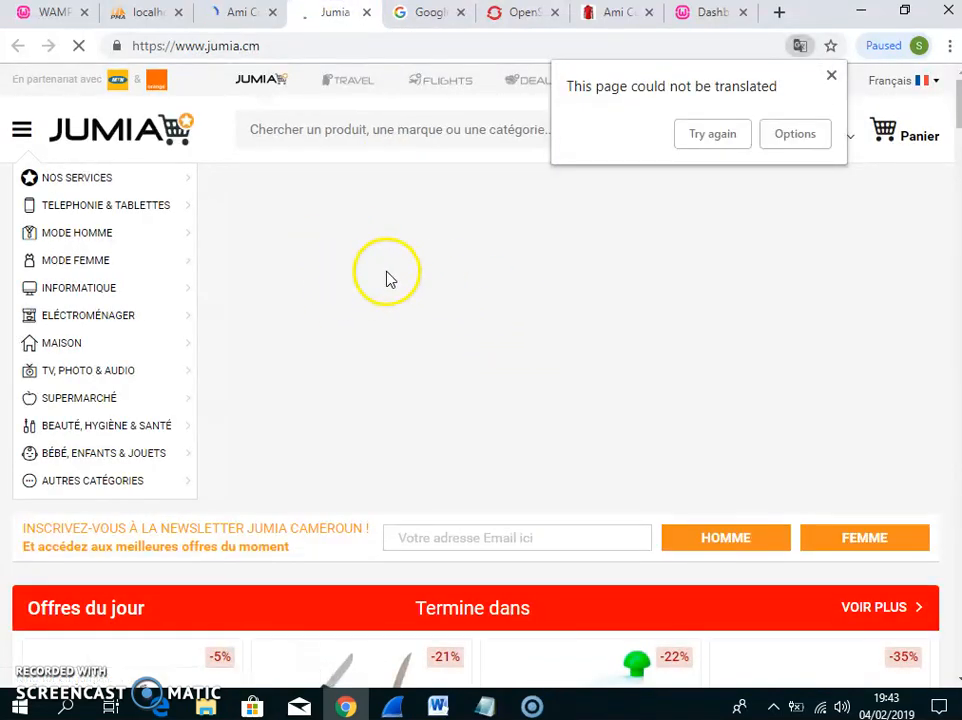
click(247, 20)
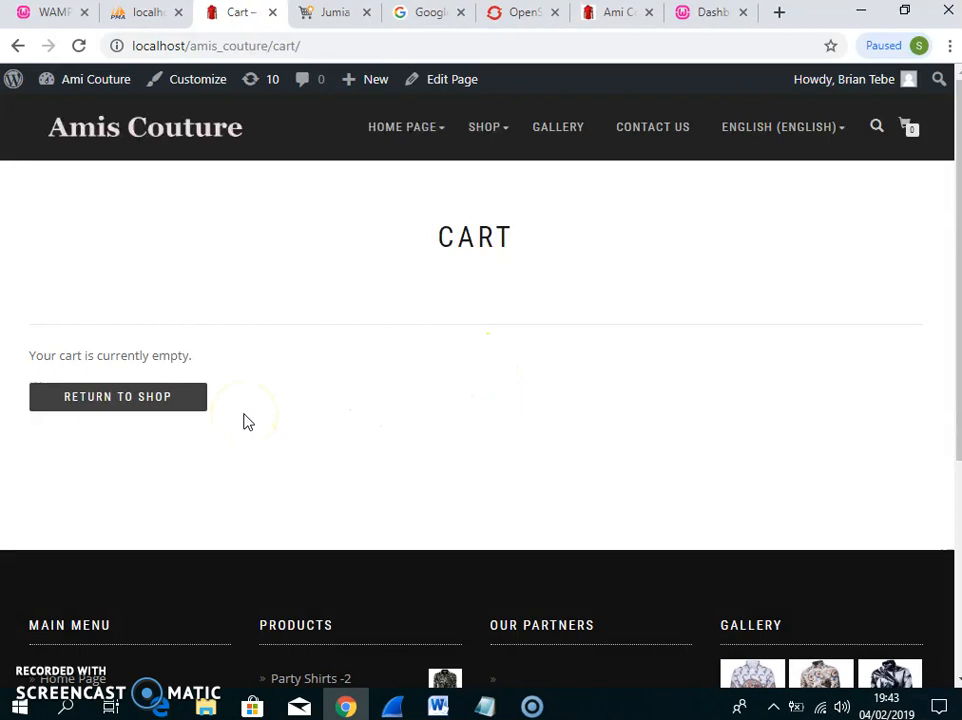
click(164, 402)
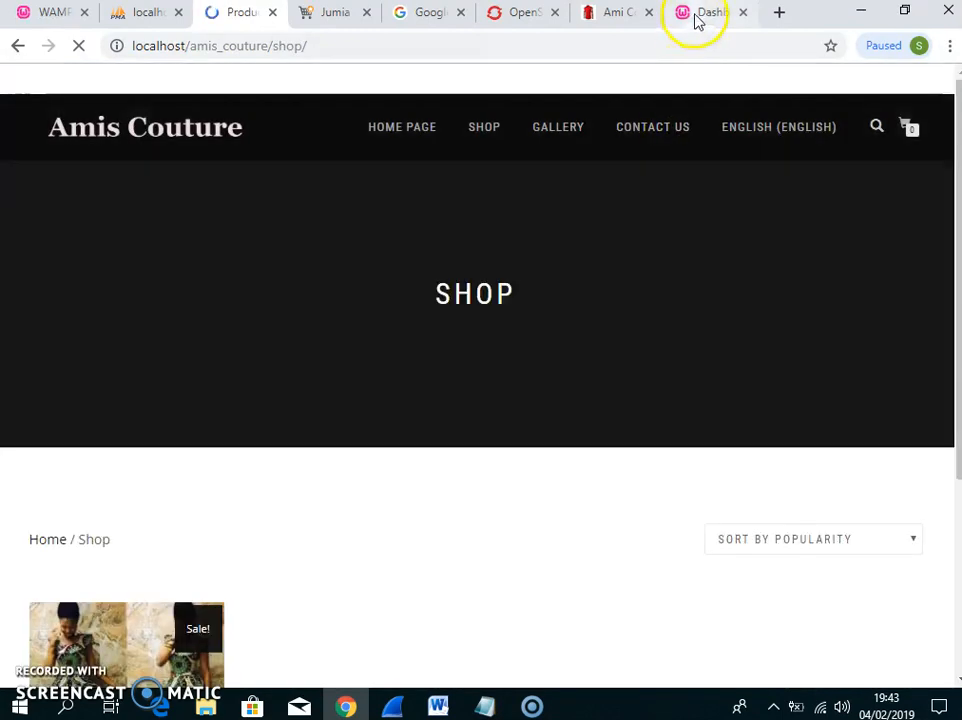
click(695, 16)
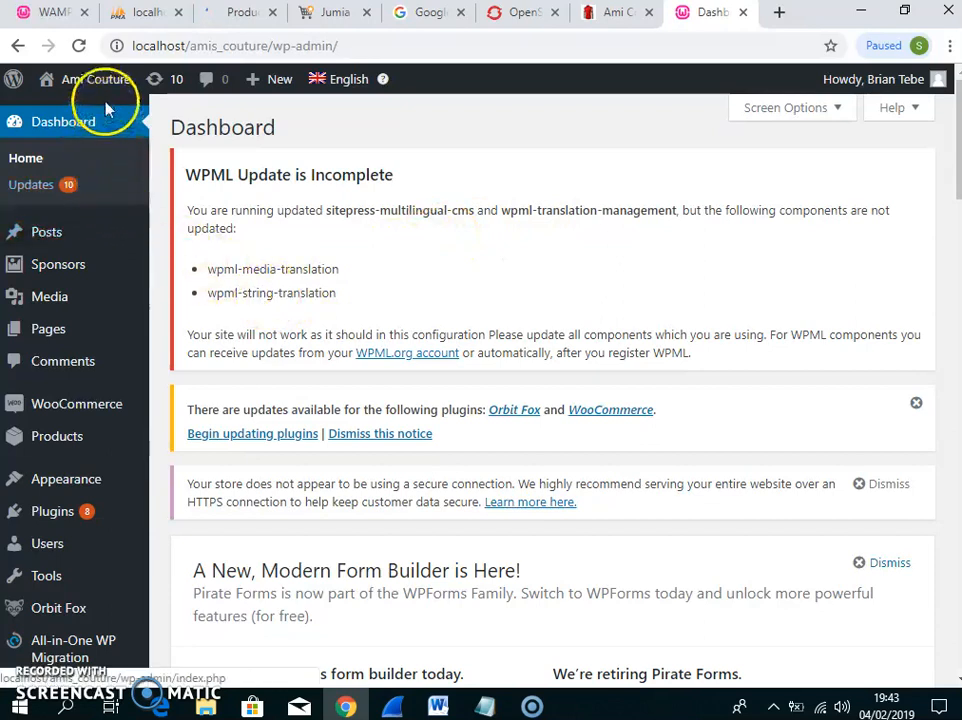
mouse_move(104, 101)
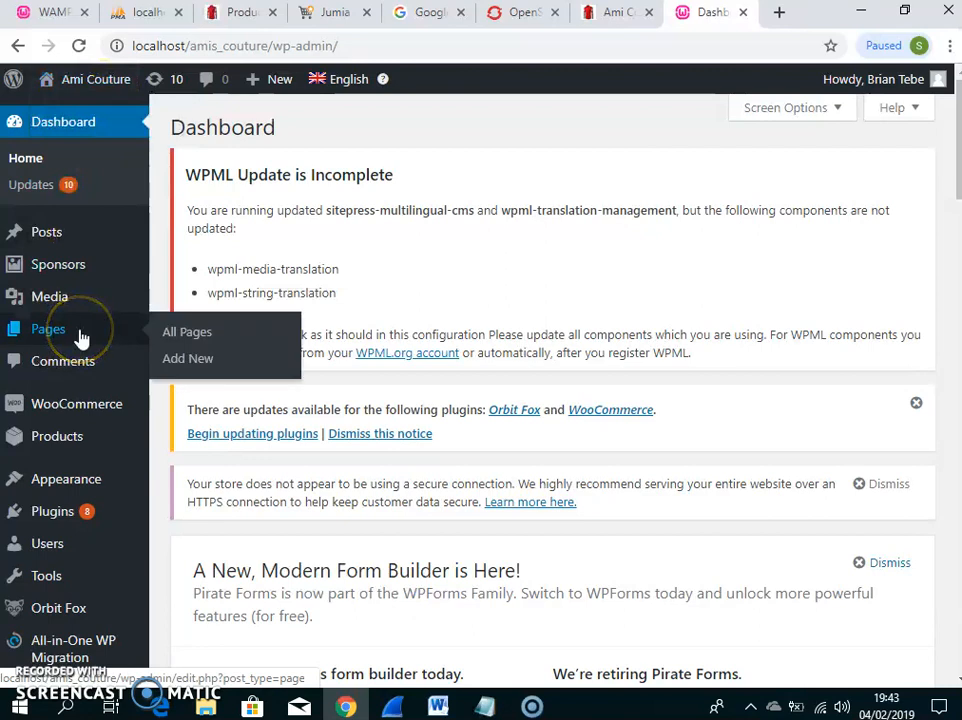
mouse_move(83, 251)
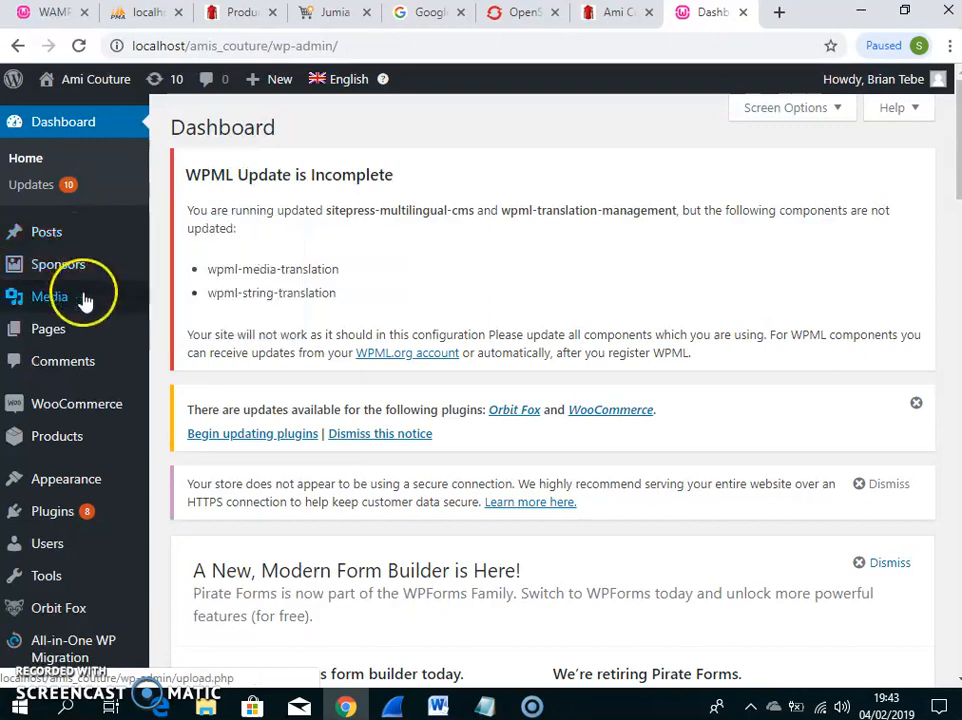
mouse_move(84, 301)
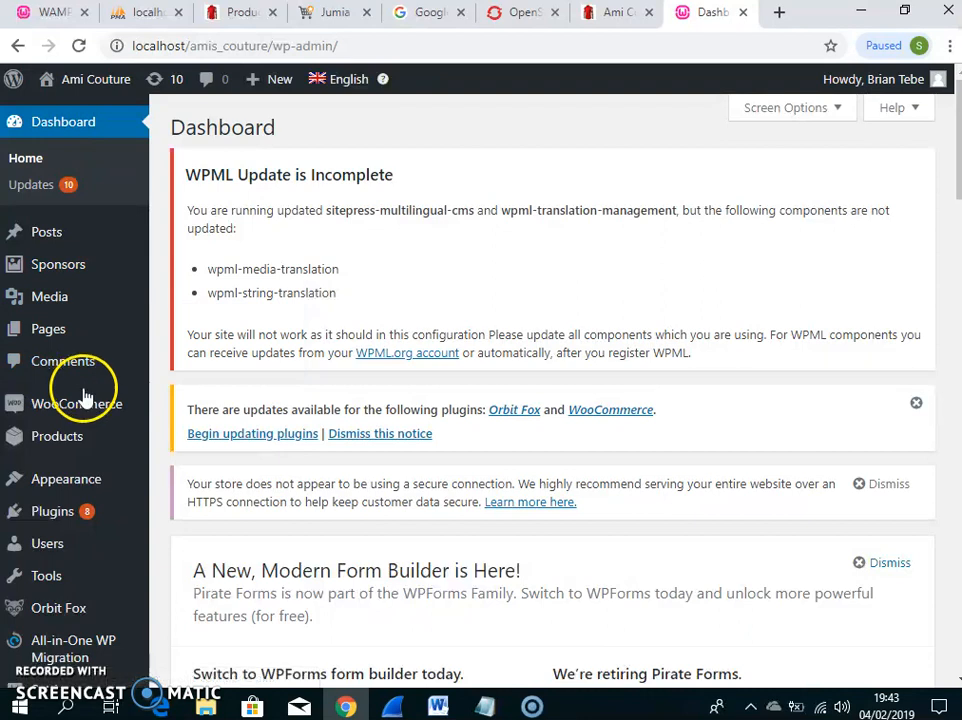
mouse_move(81, 522)
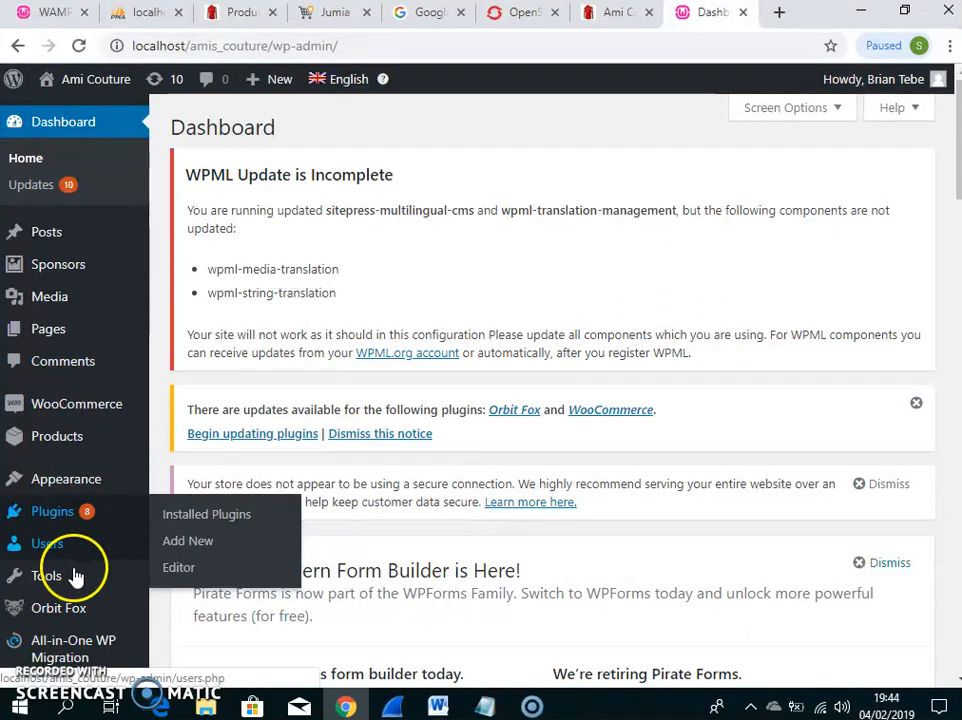
mouse_move(82, 640)
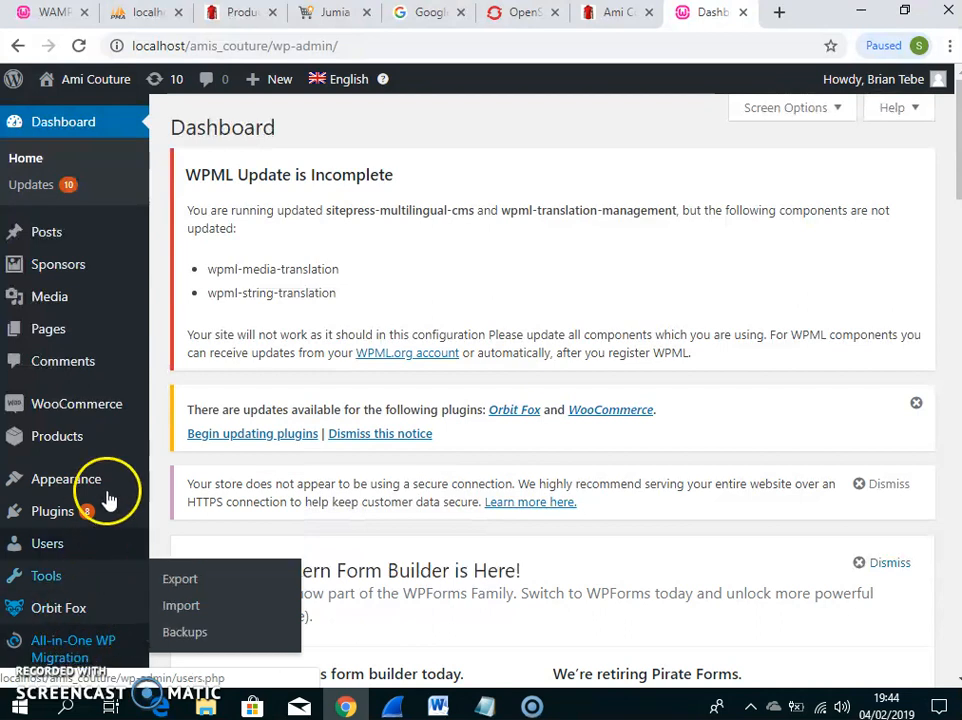
mouse_move(112, 477)
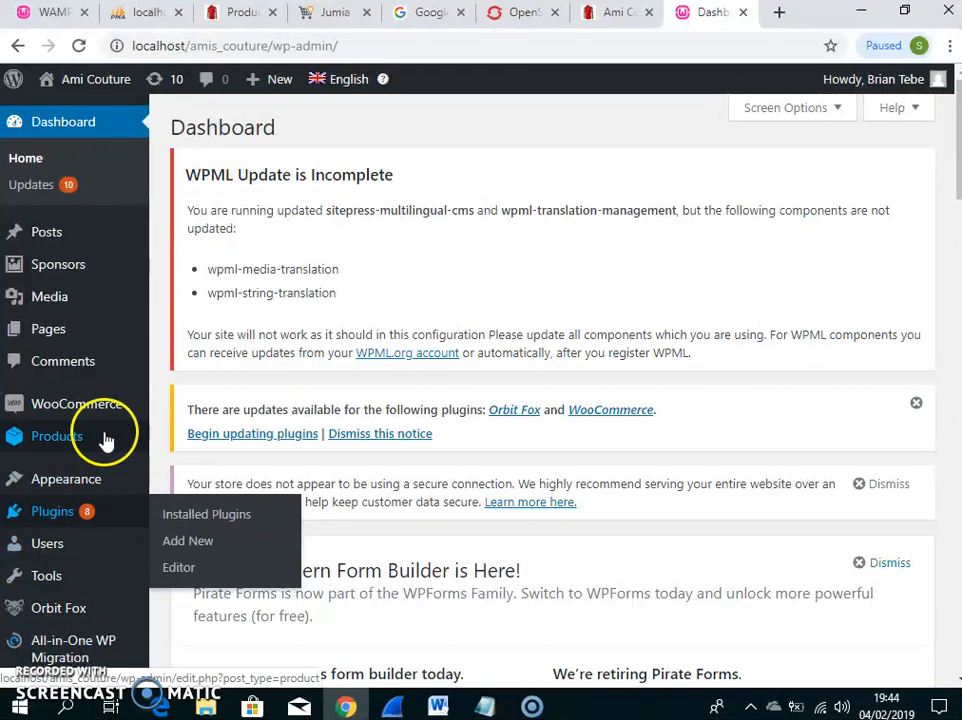
mouse_move(97, 405)
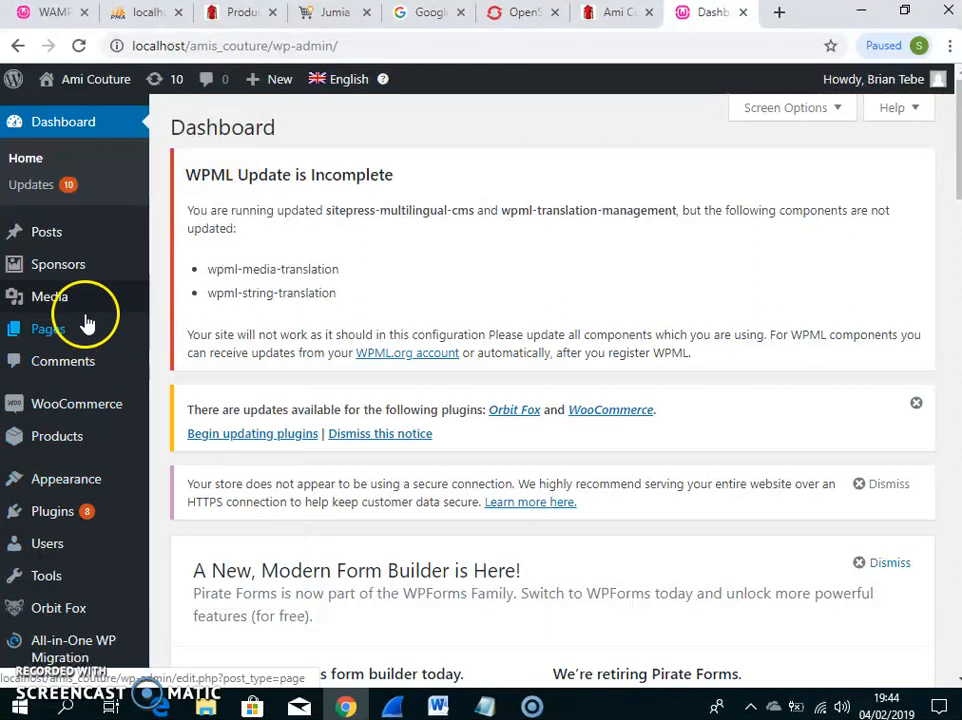
Search the installed plugins for 'all in one migration', dropping the stray 'wp'
click(66, 512)
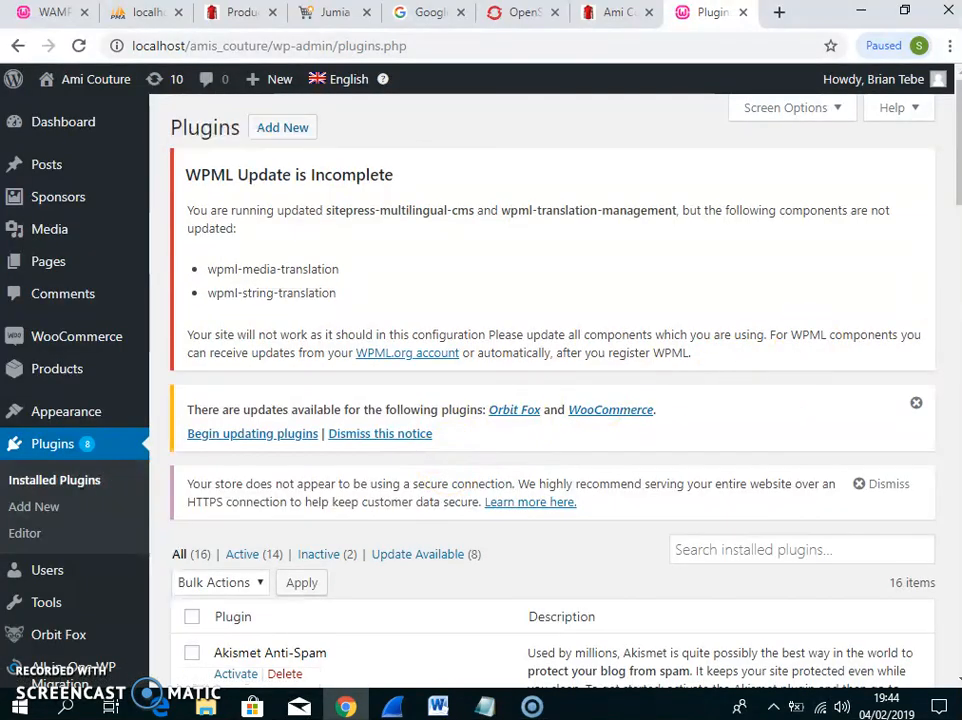
drag(958, 183, 955, 262)
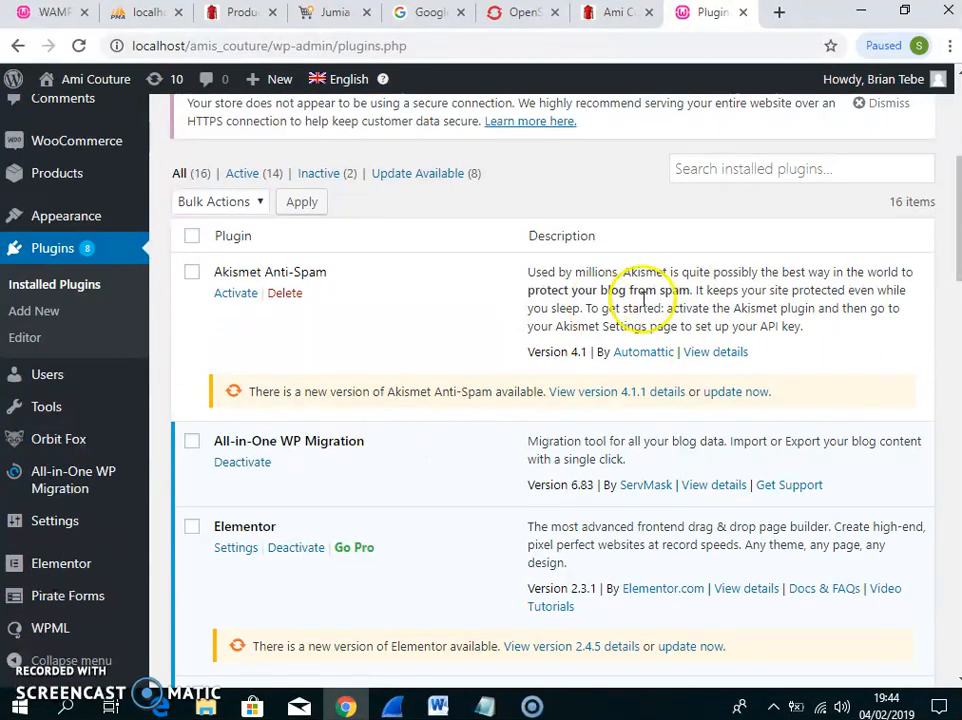
click(743, 166)
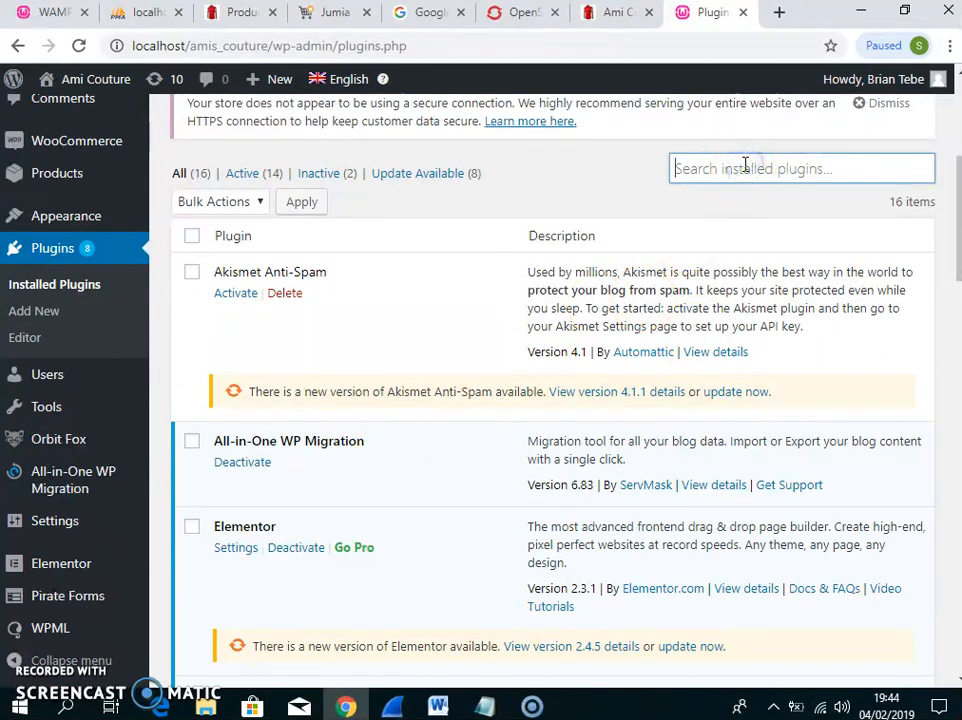
text(all)
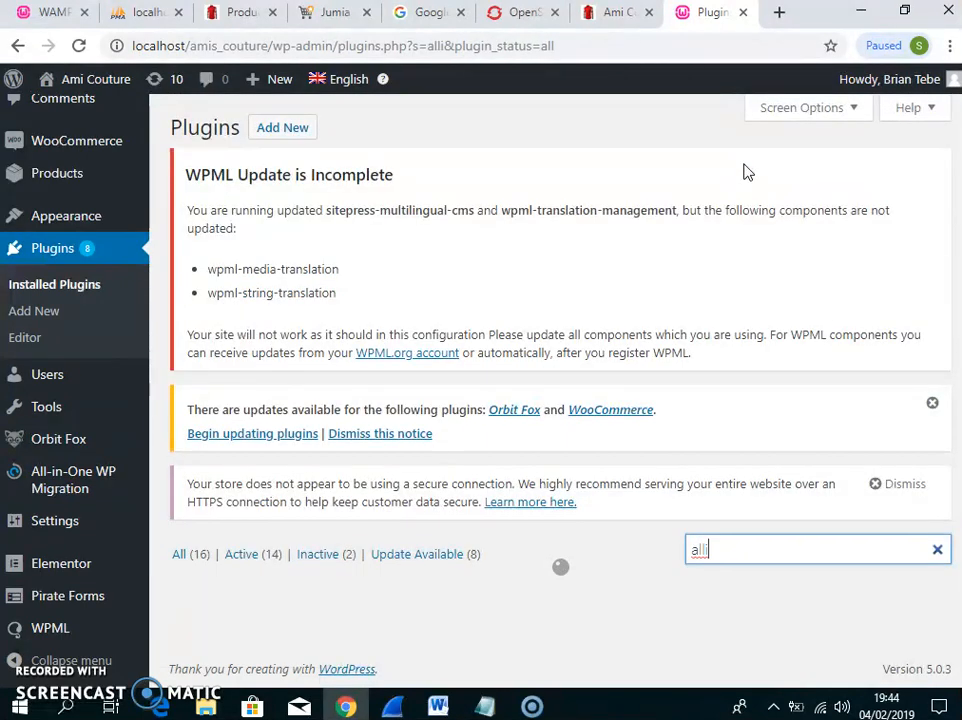
text( in one migration)
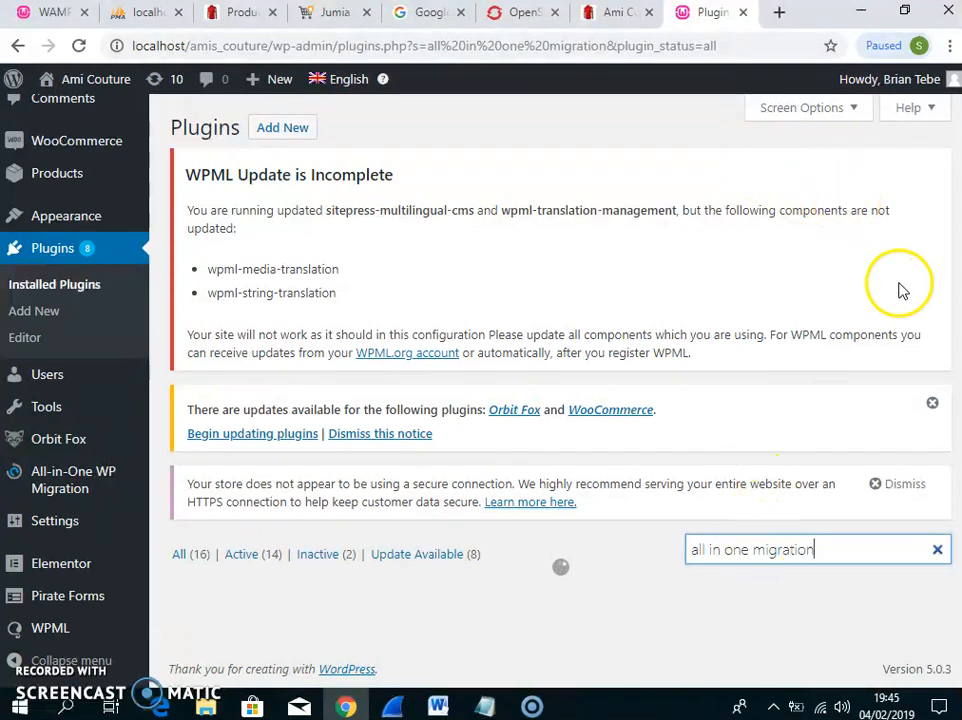
click(752, 550)
text(wp)
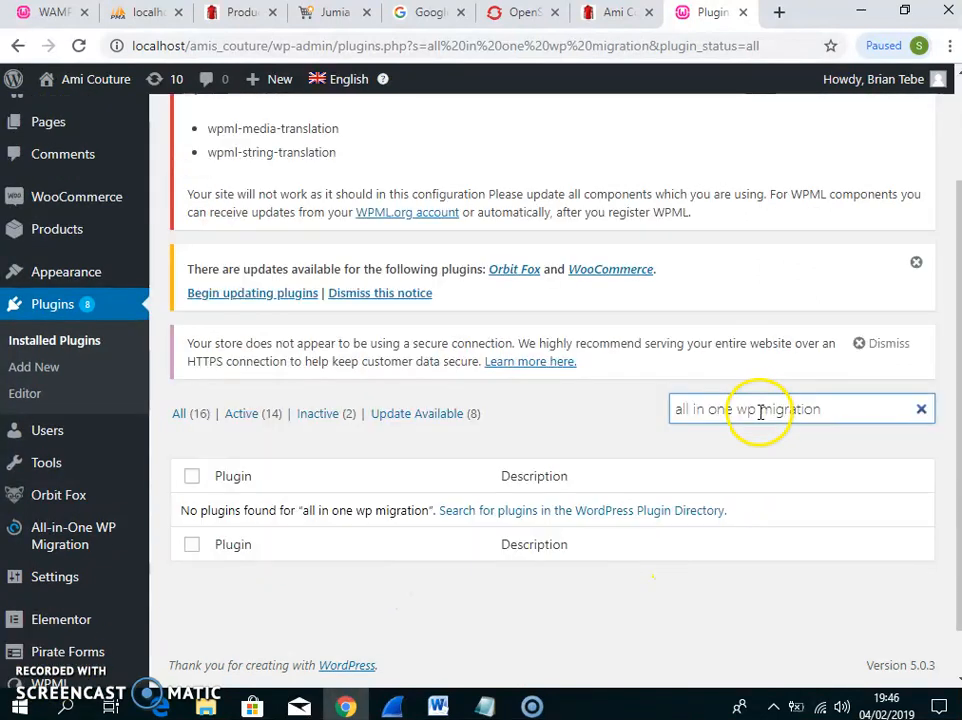
click(756, 408)
key(BackSpace)
key(BackSpace)
key(BackSpace)
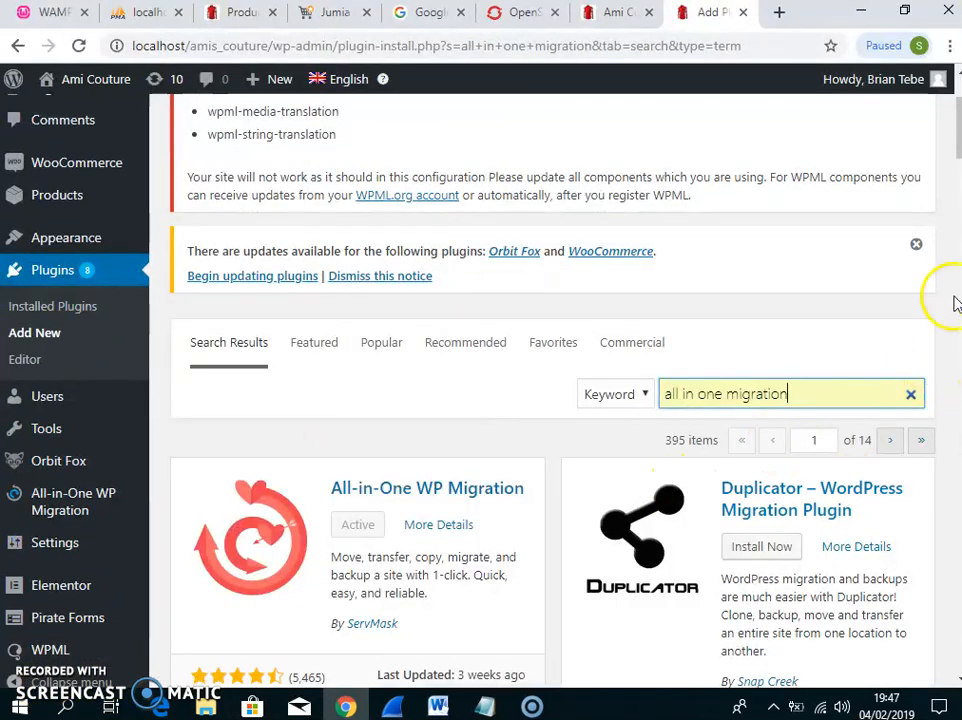
drag(958, 134, 958, 165)
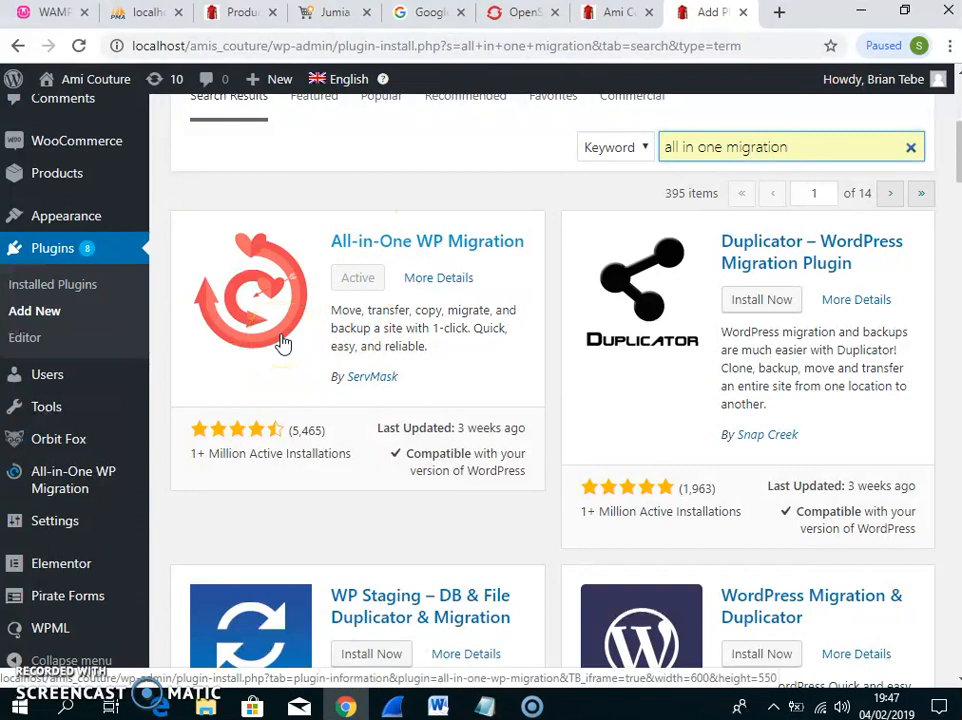
mouse_move(78, 487)
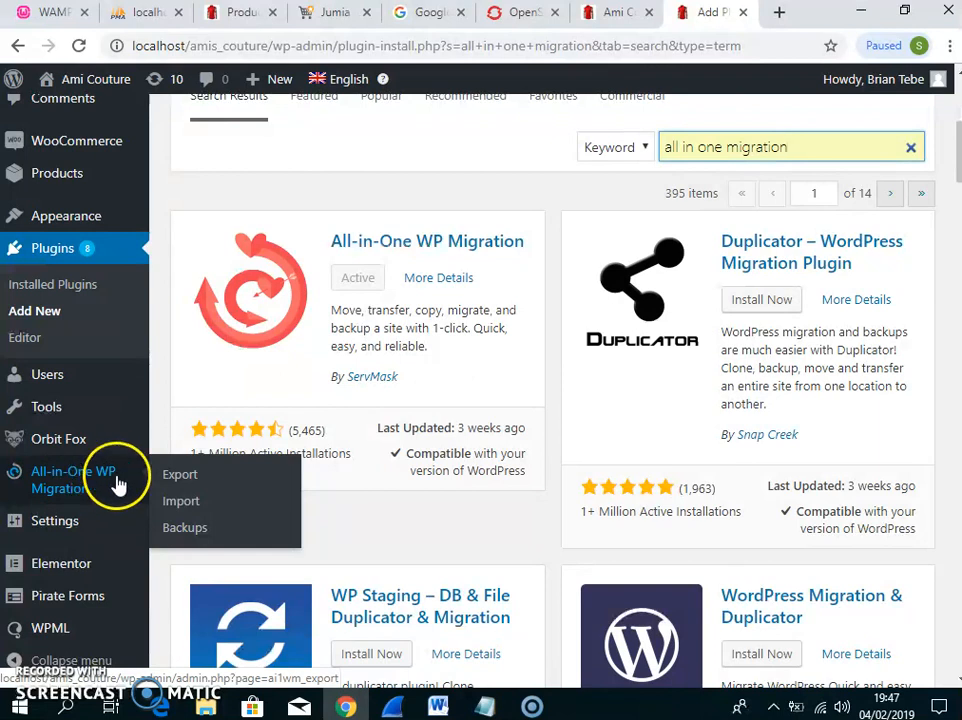
Open the All-in-One WP Migration Export page and expand its Export To destinations
click(181, 479)
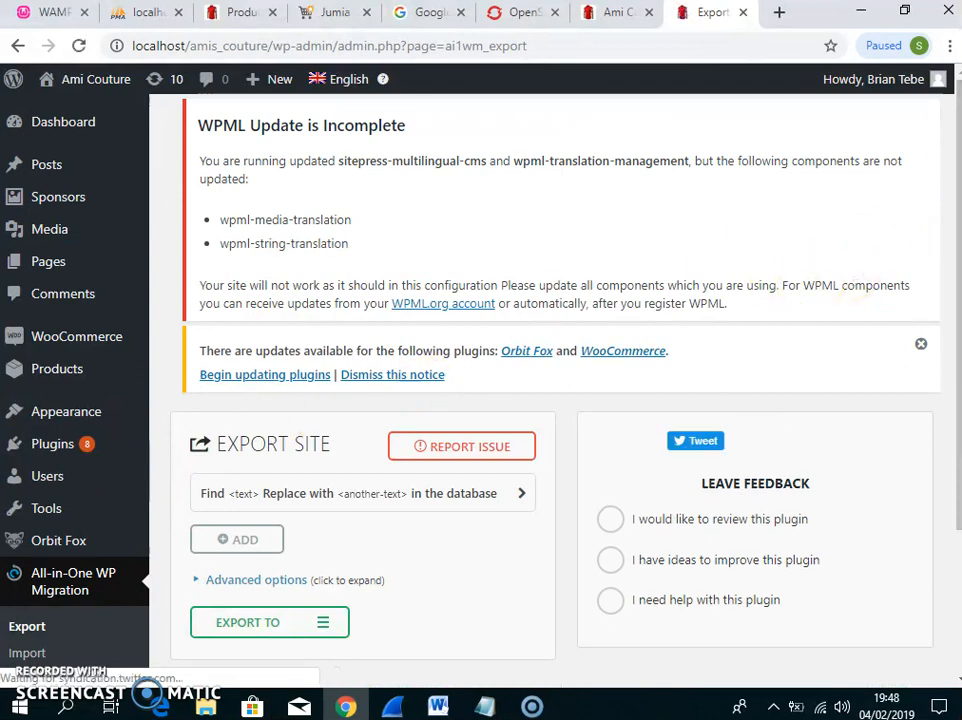
drag(955, 175, 951, 318)
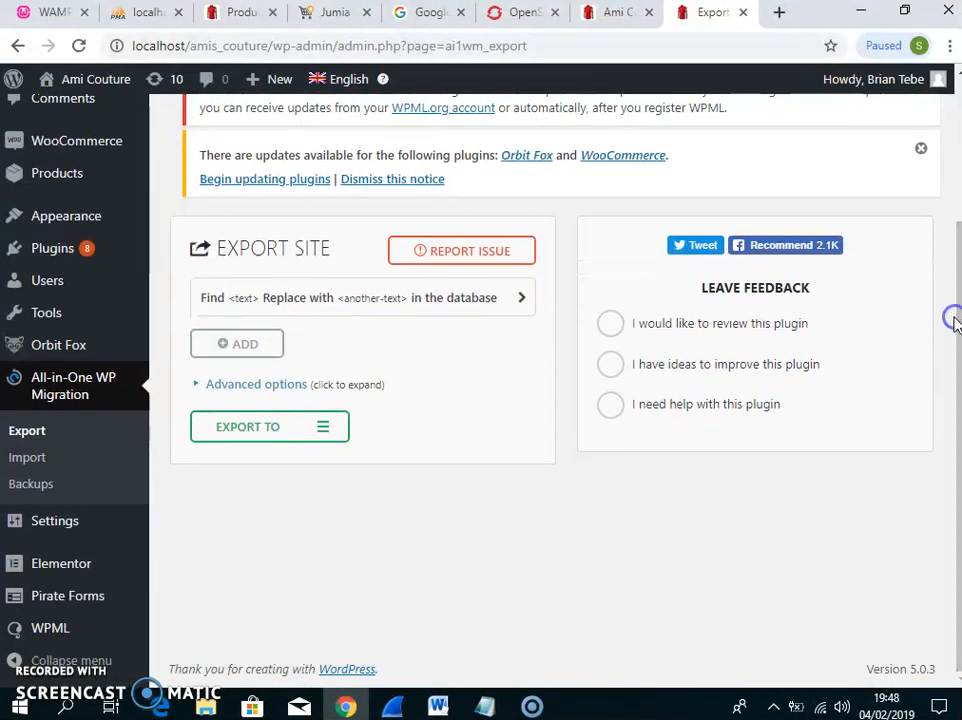
click(325, 430)
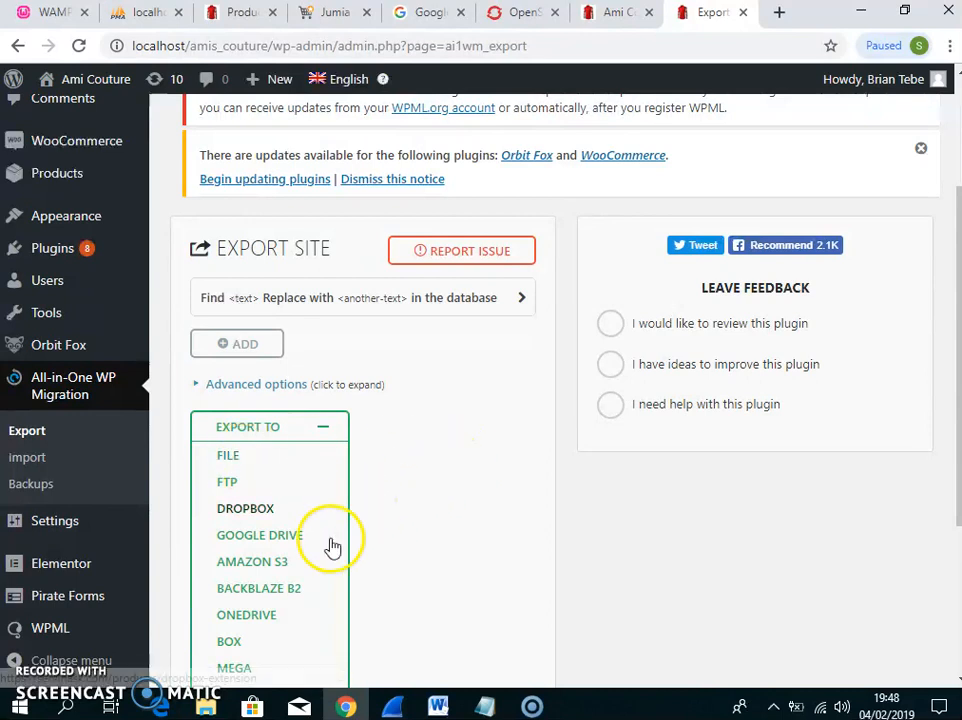
Show the Downloads folder in File Explorer and select the localhost-amis_couture .wpress export
click(205, 708)
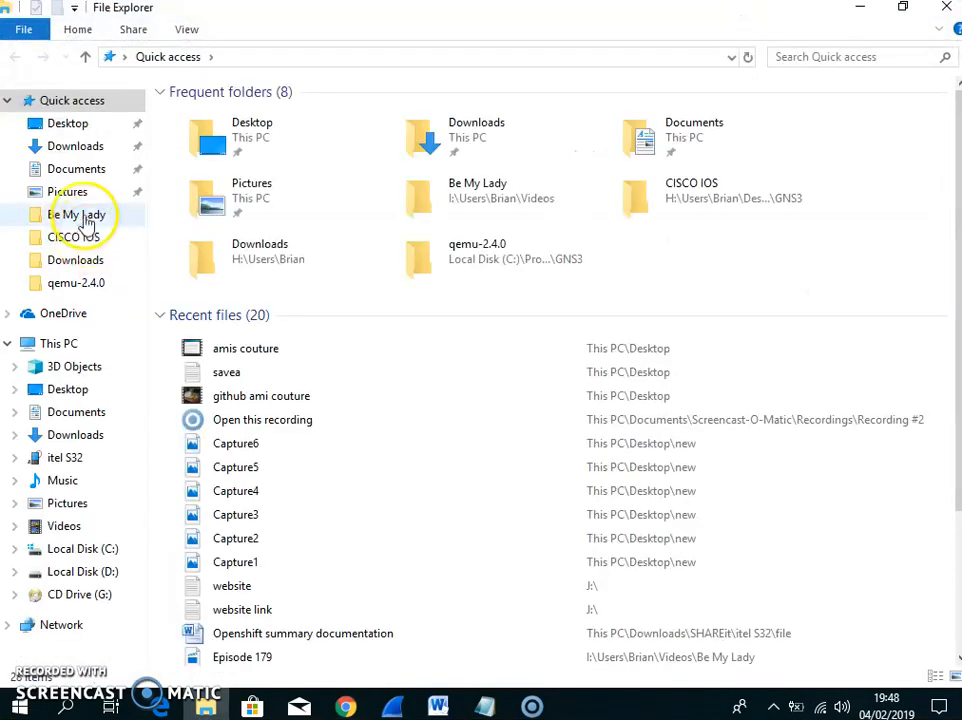
click(78, 150)
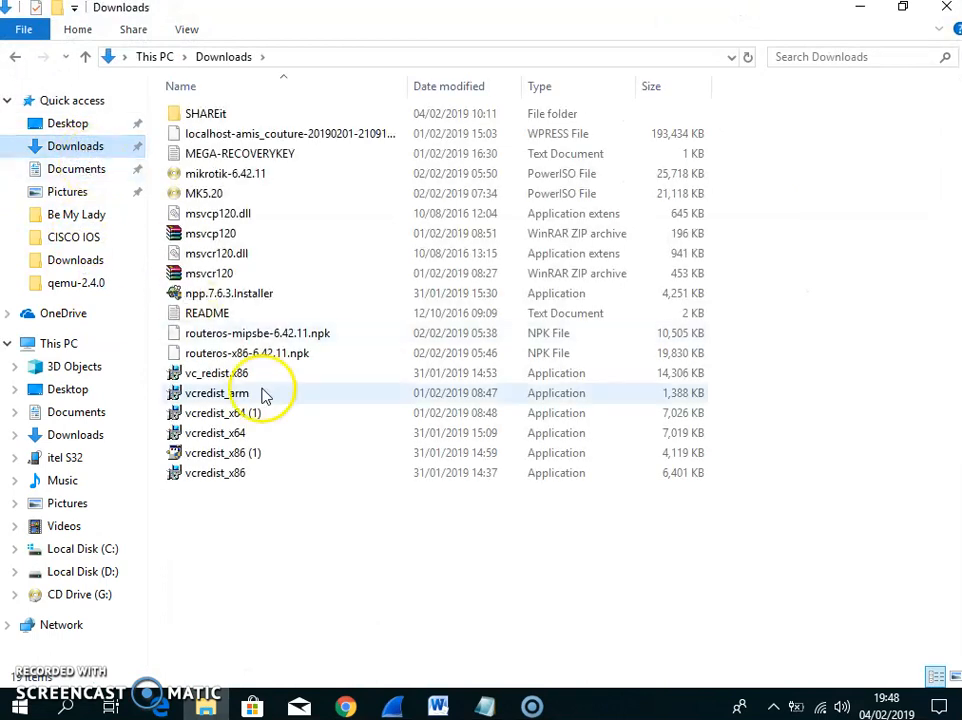
click(305, 134)
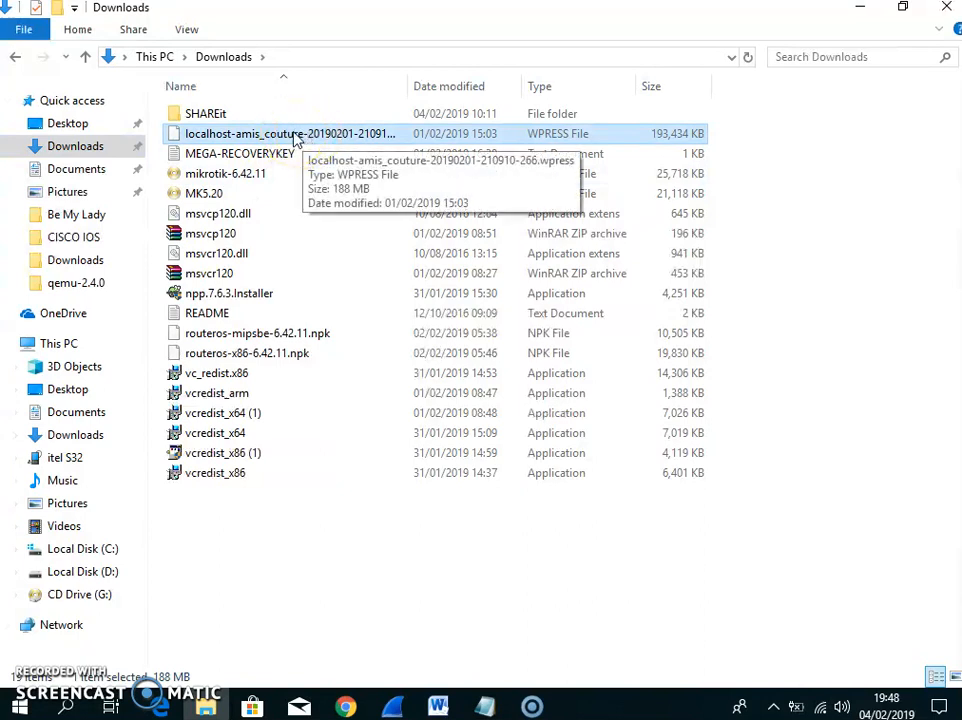
click(240, 136)
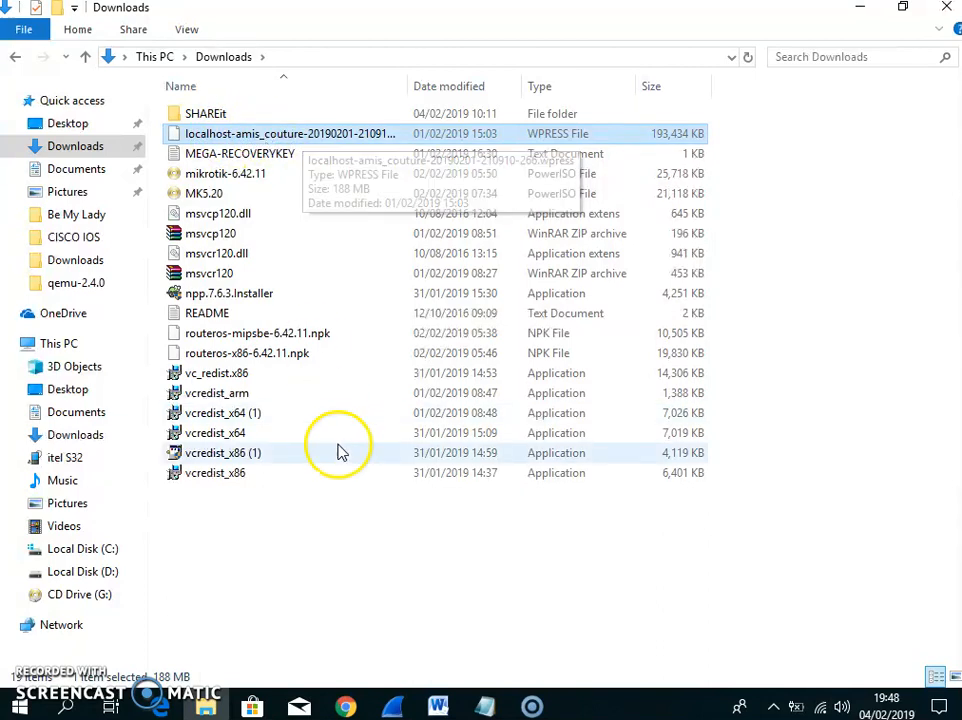
Return to Chrome and switch to the OpenShift web console's Browse Catalog tab
click(346, 707)
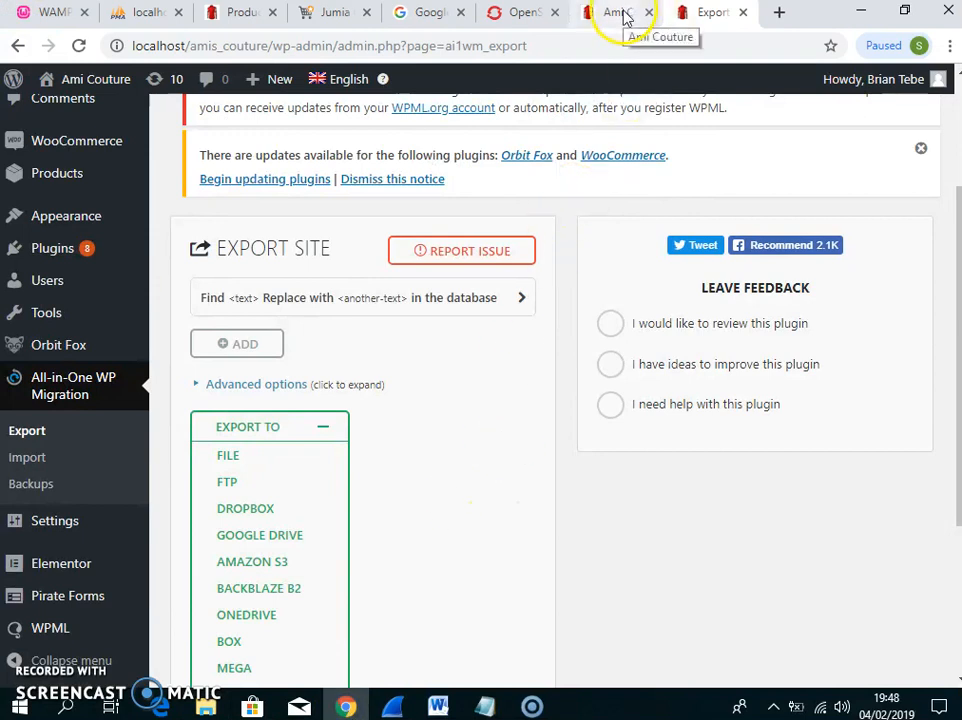
click(514, 22)
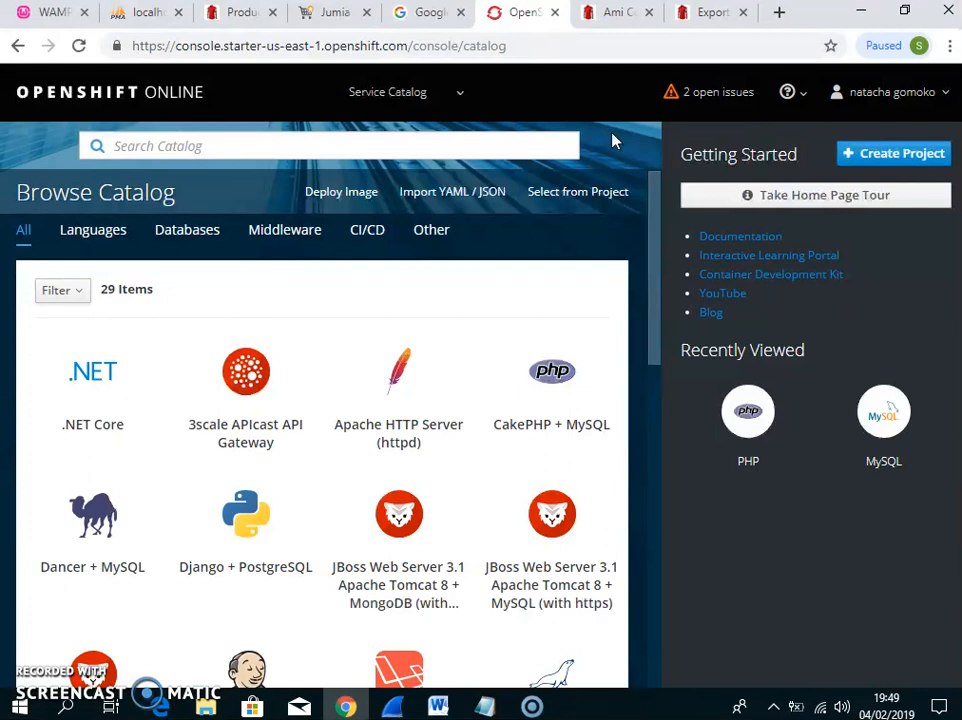
click(654, 224)
drag(654, 224, 657, 279)
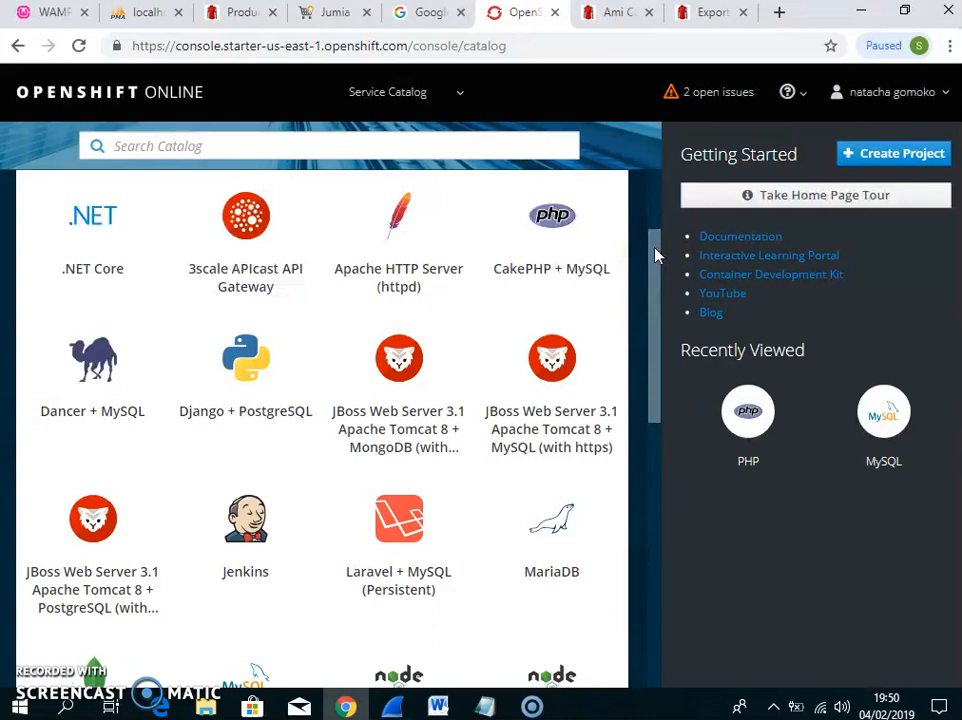
drag(655, 256, 655, 223)
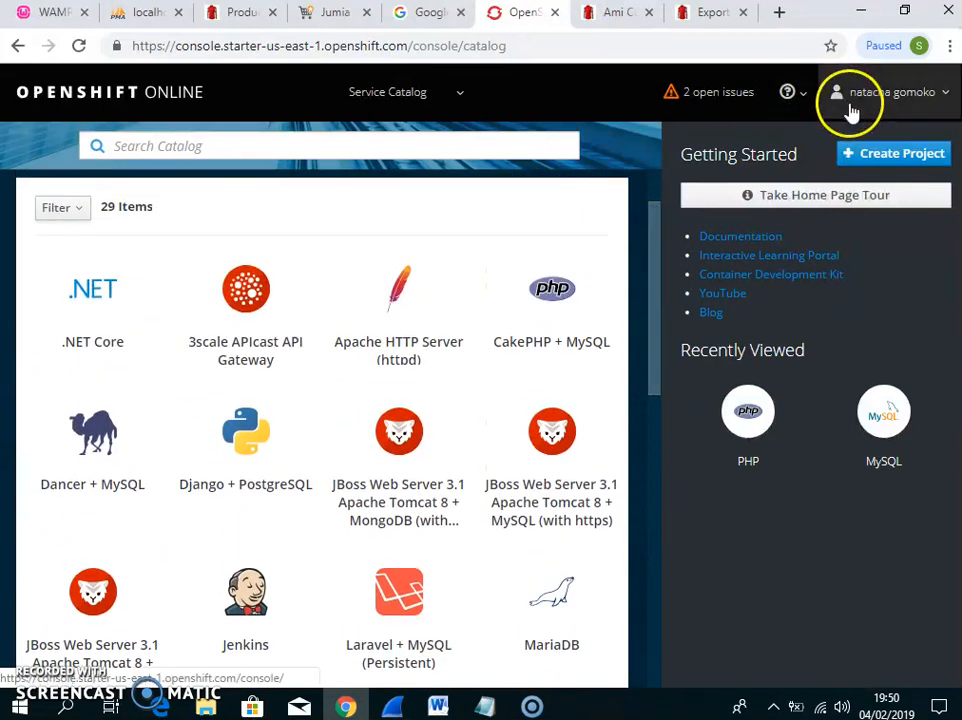
Submit a new project named group-project, display name 'my wordpress site', with a pasted description
click(866, 157)
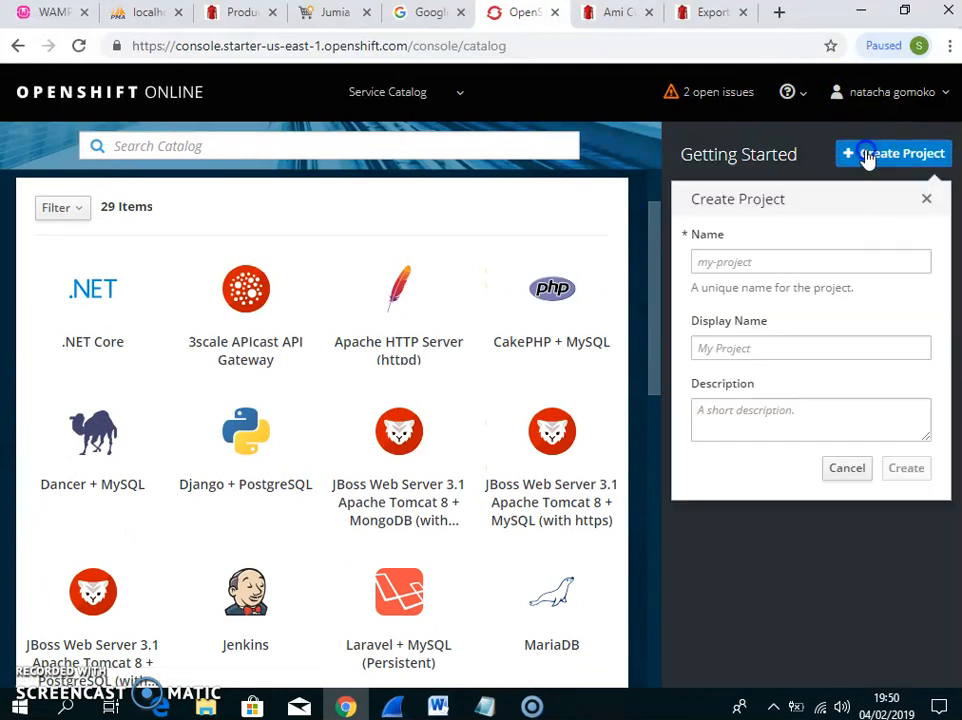
click(796, 262)
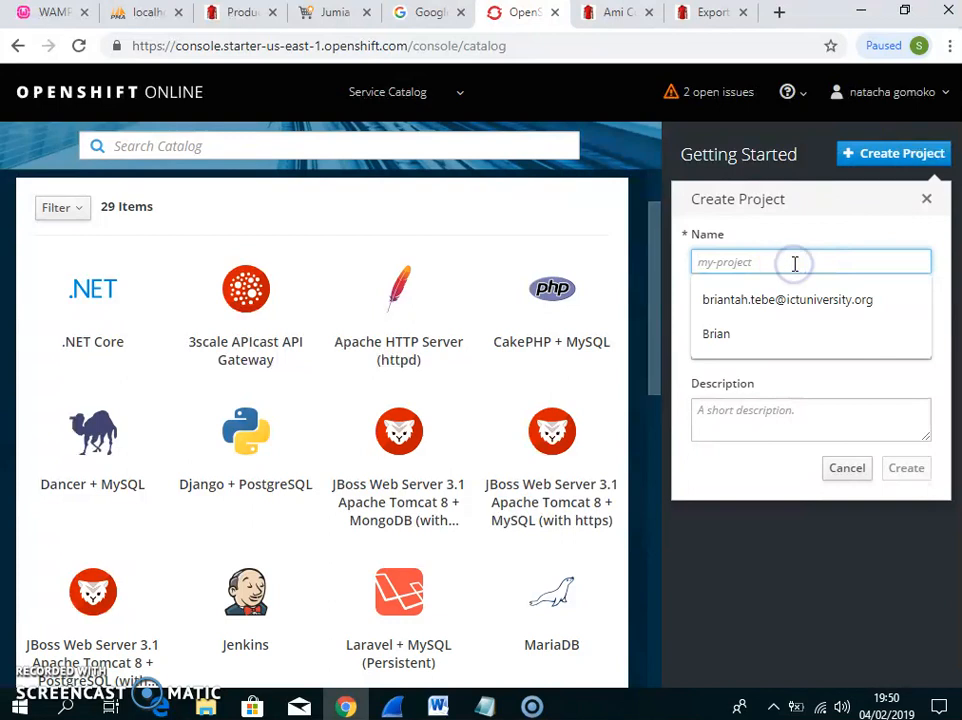
text(grou)
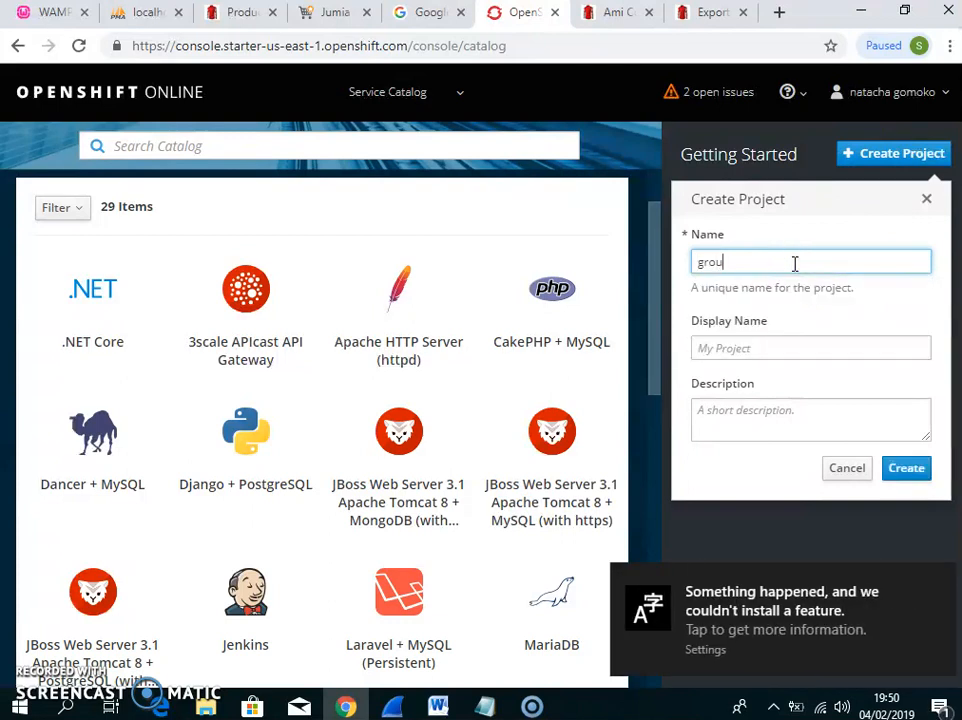
text(p-)
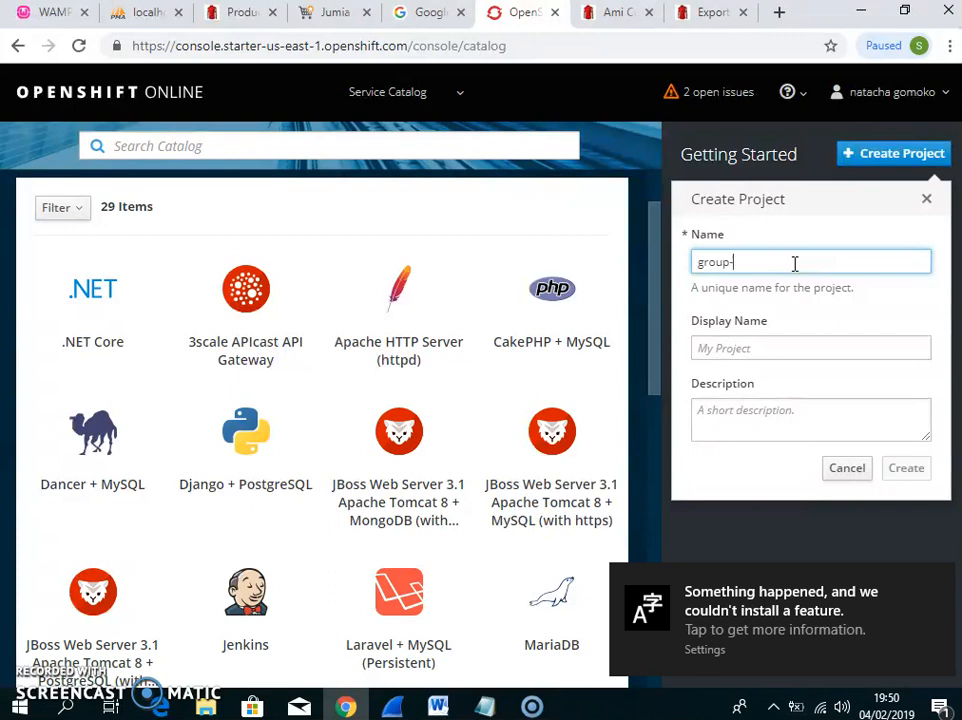
text(proj)
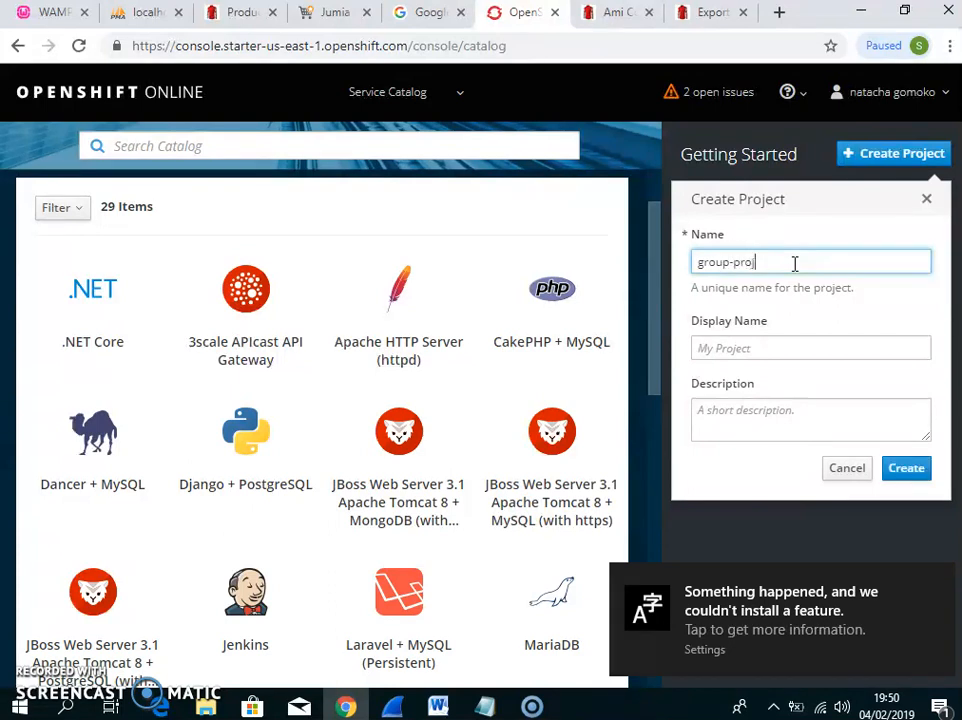
text(ect)
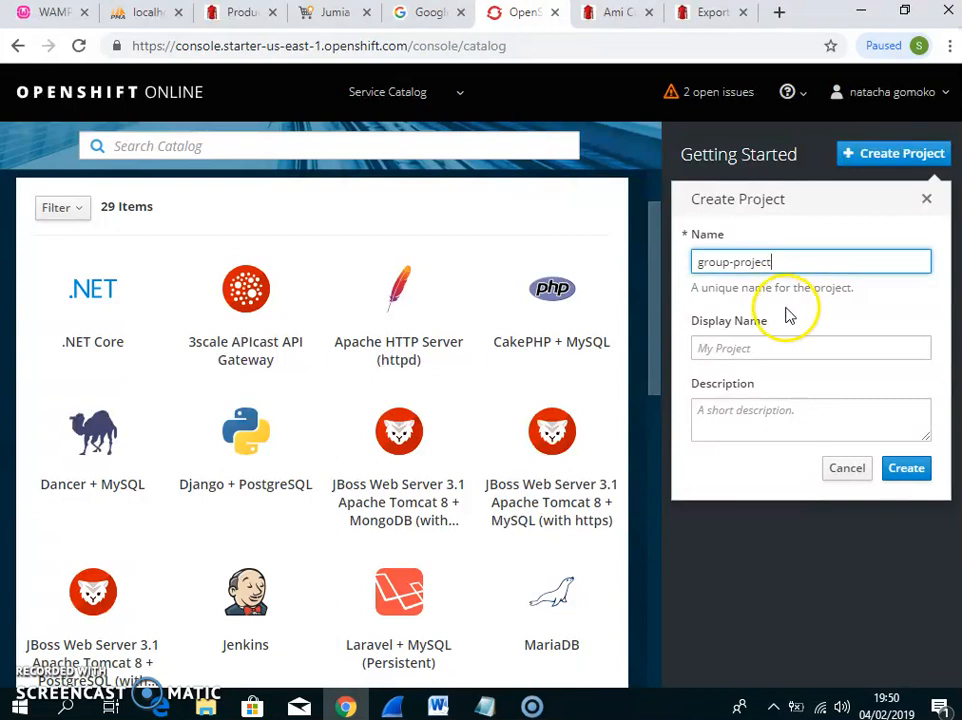
click(765, 347)
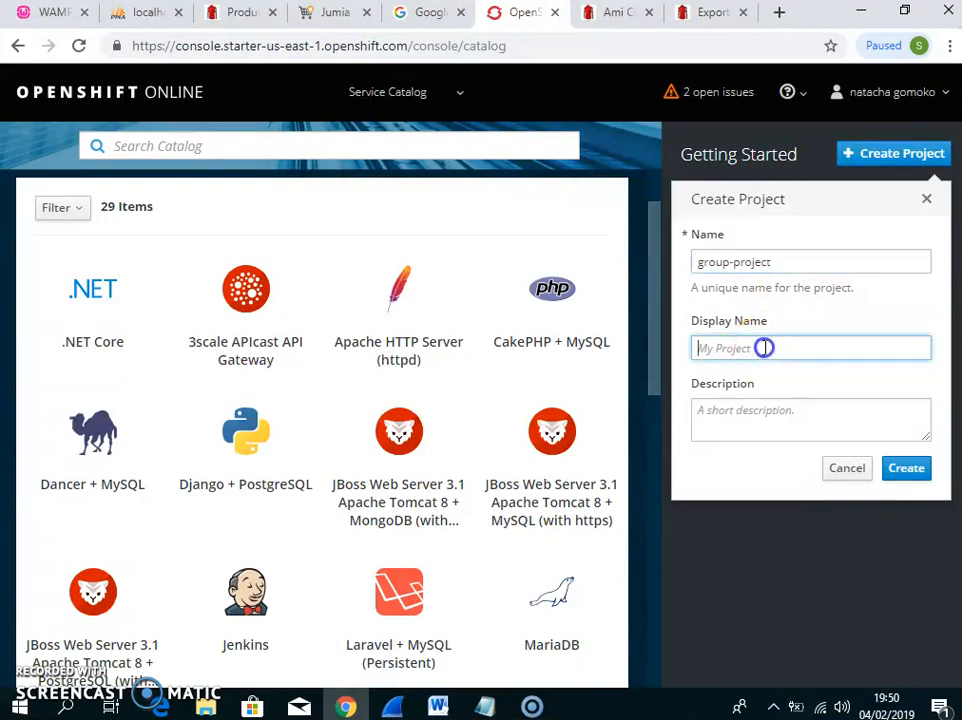
text(my wordpress site)
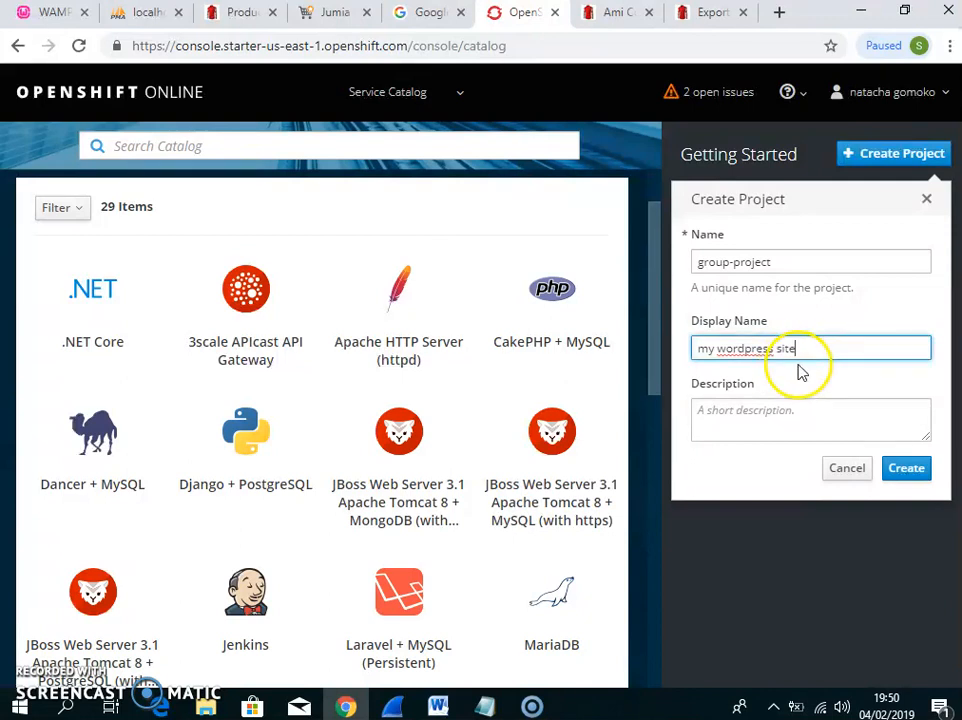
click(775, 412)
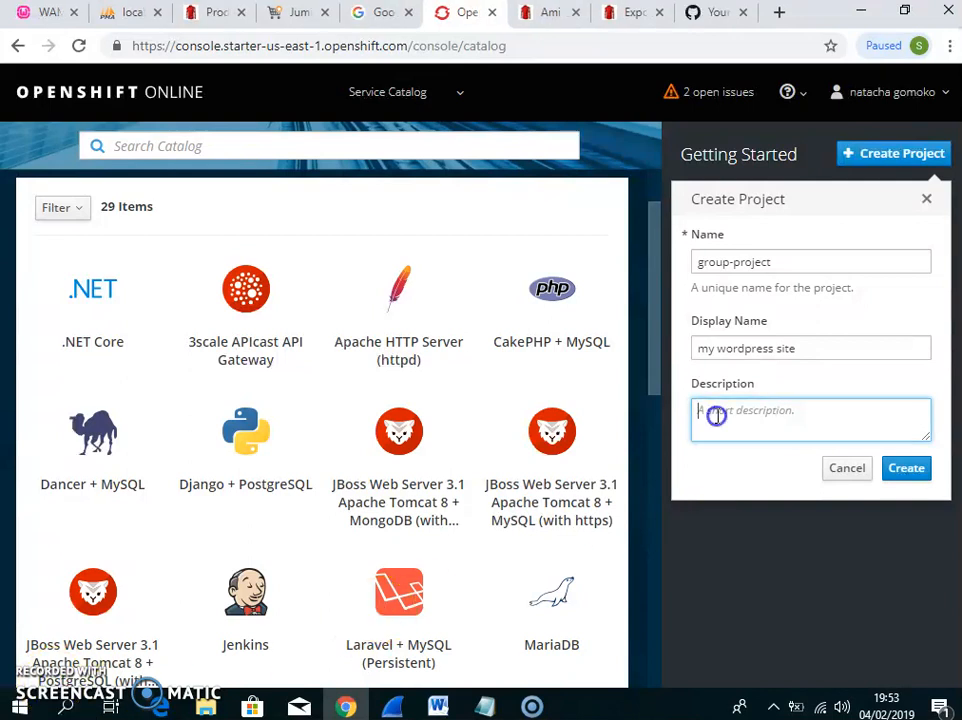
right_click(716, 416)
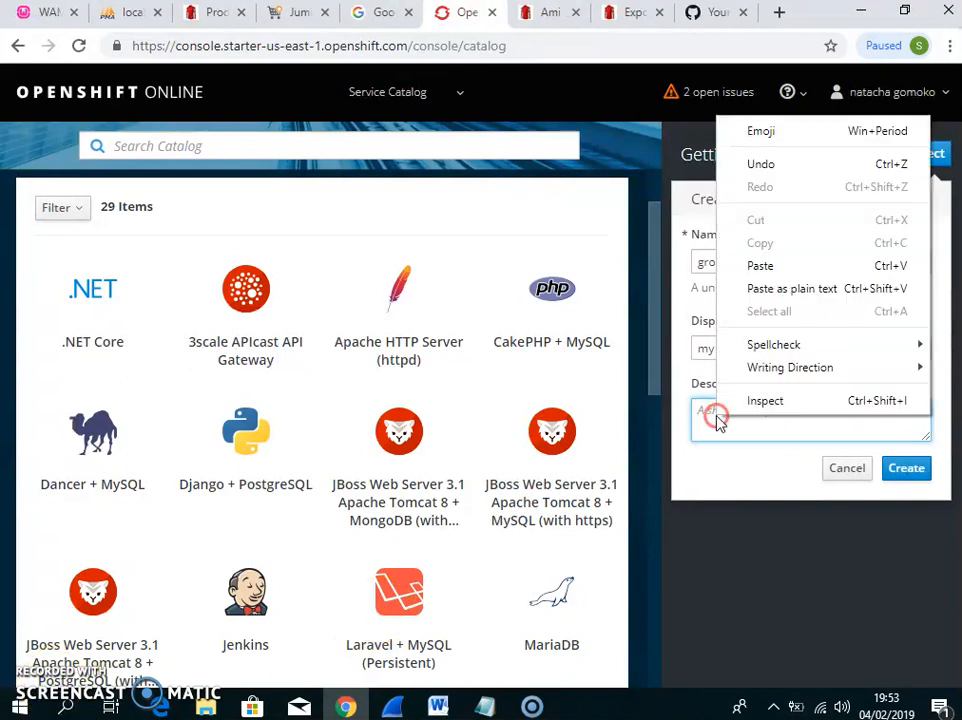
click(763, 266)
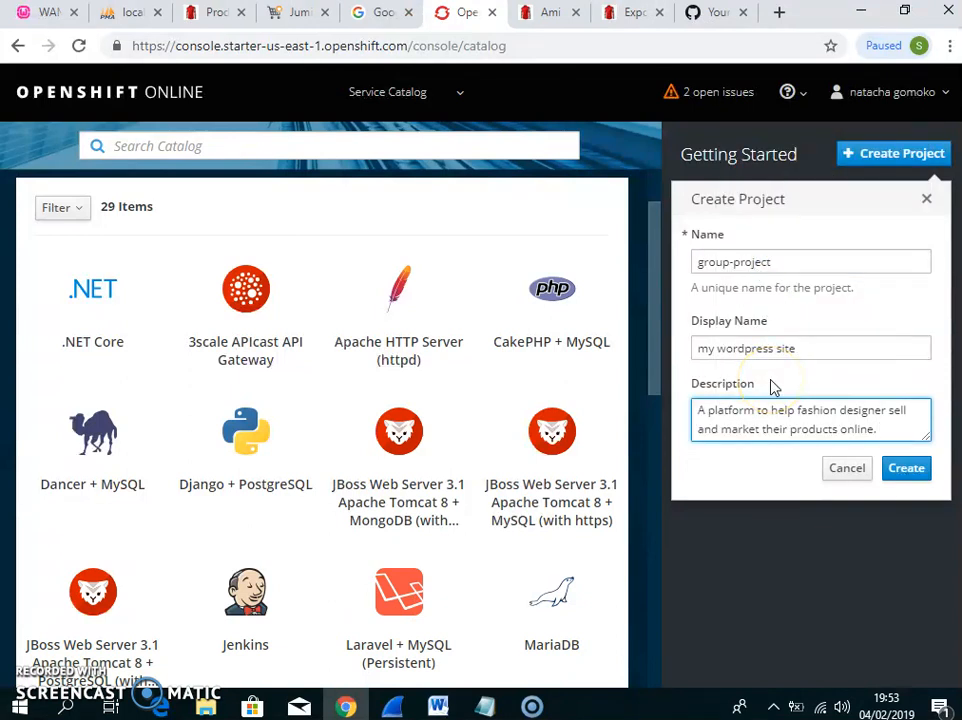
click(747, 414)
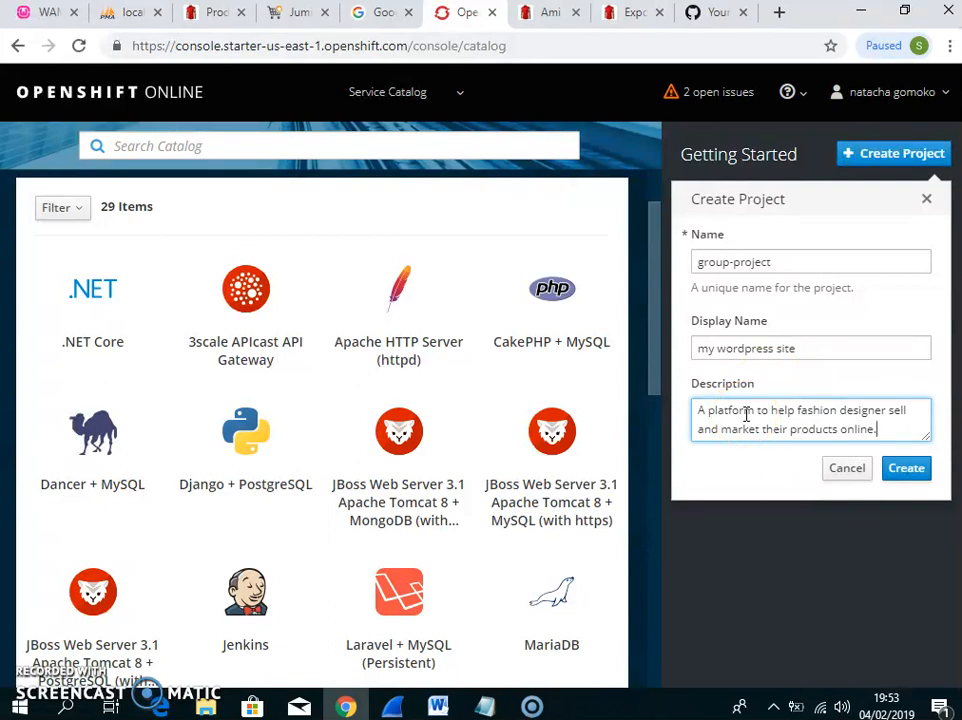
click(910, 470)
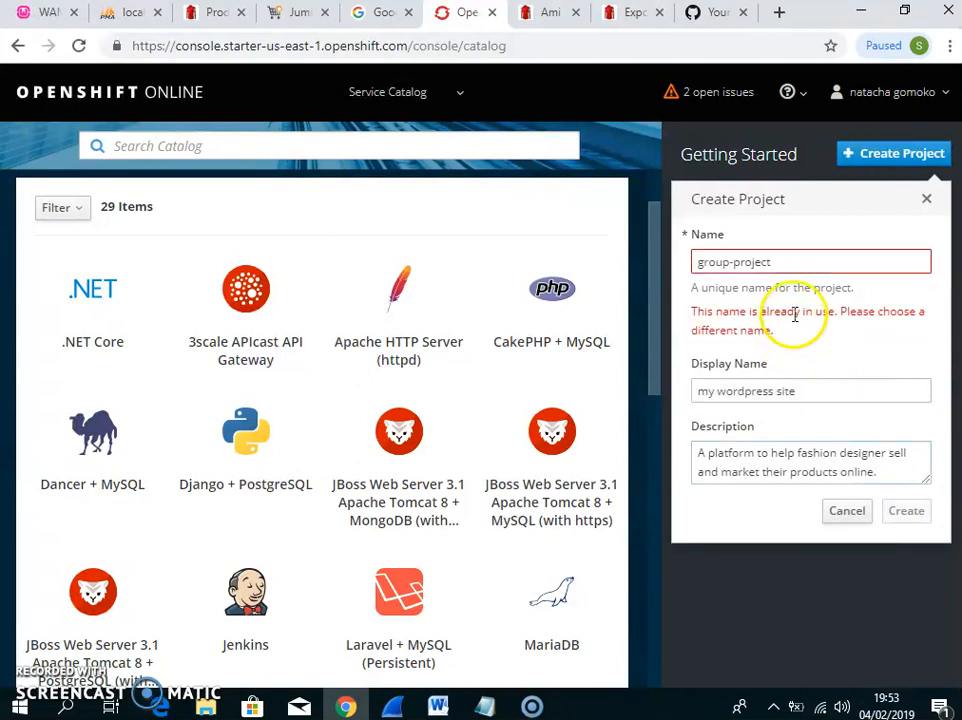
Change the project name to group-wordpress and create the project
click(777, 262)
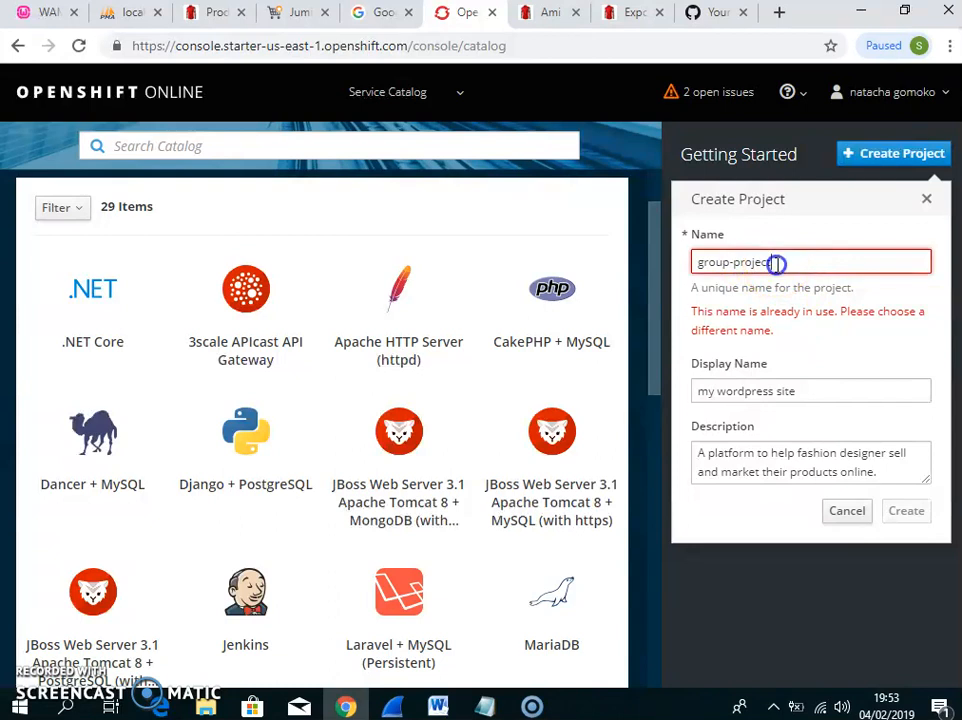
key(BackSpace)
key(BackSpace)
key(BackSpace)
key(BackSpace)
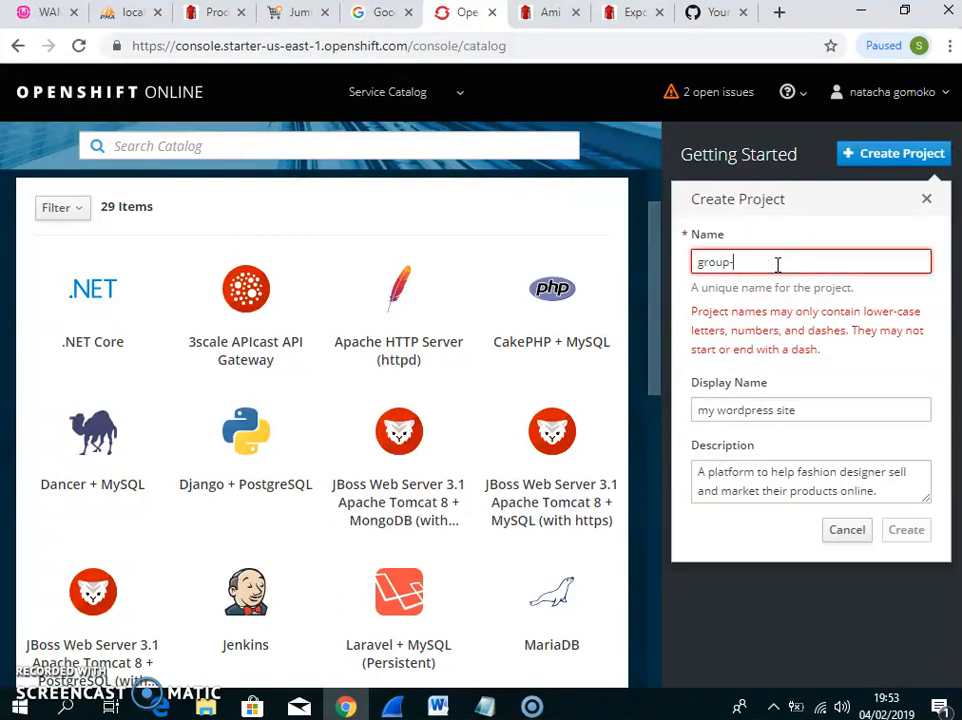
text(wordpress)
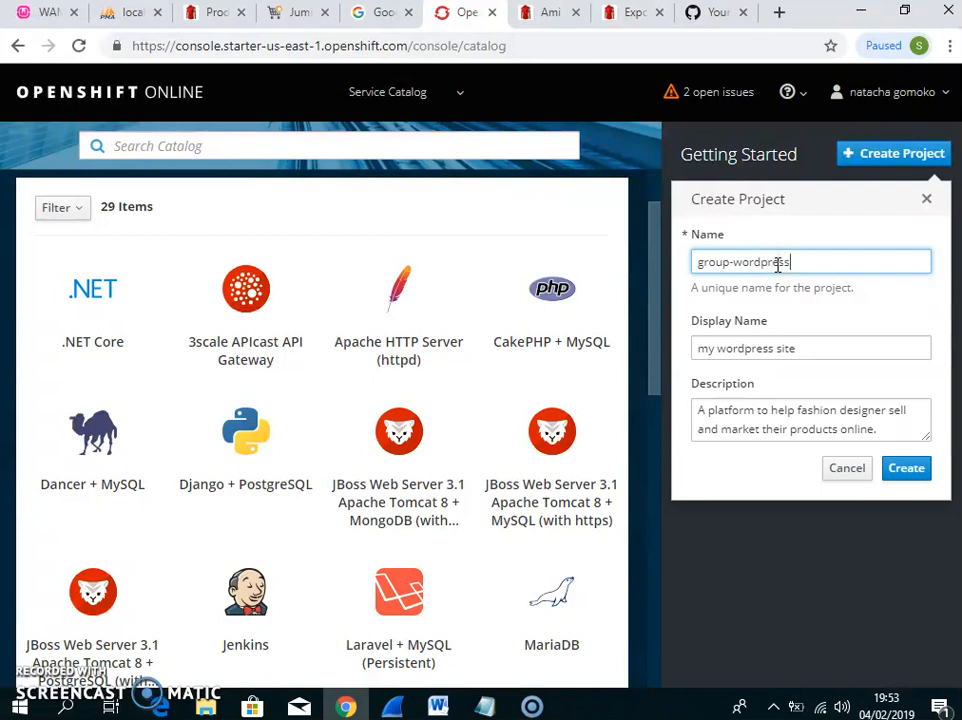
click(802, 265)
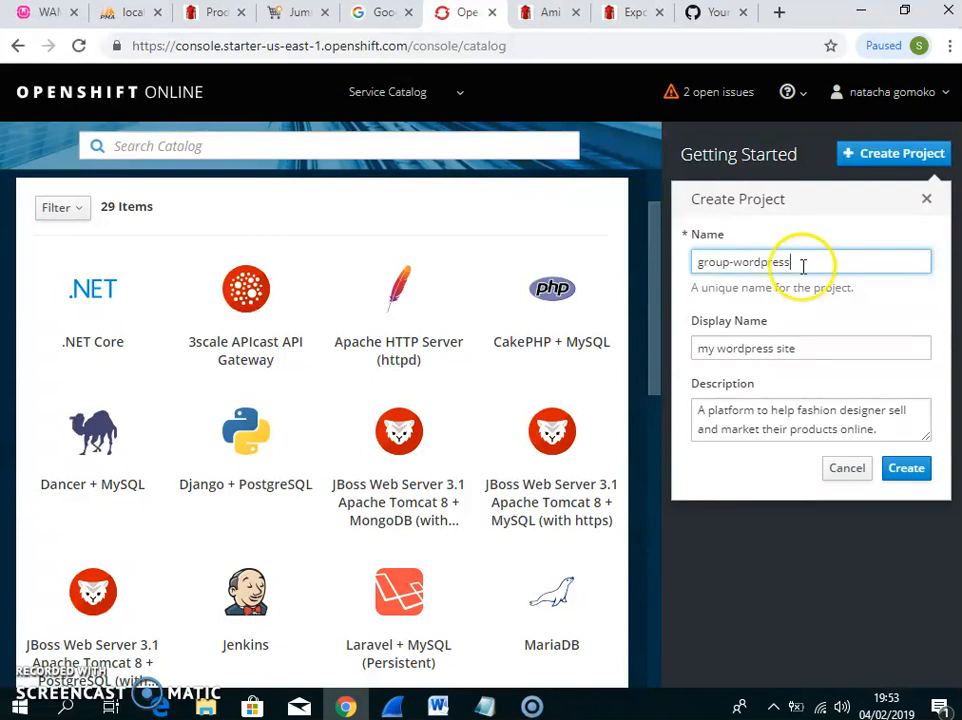
text(project)
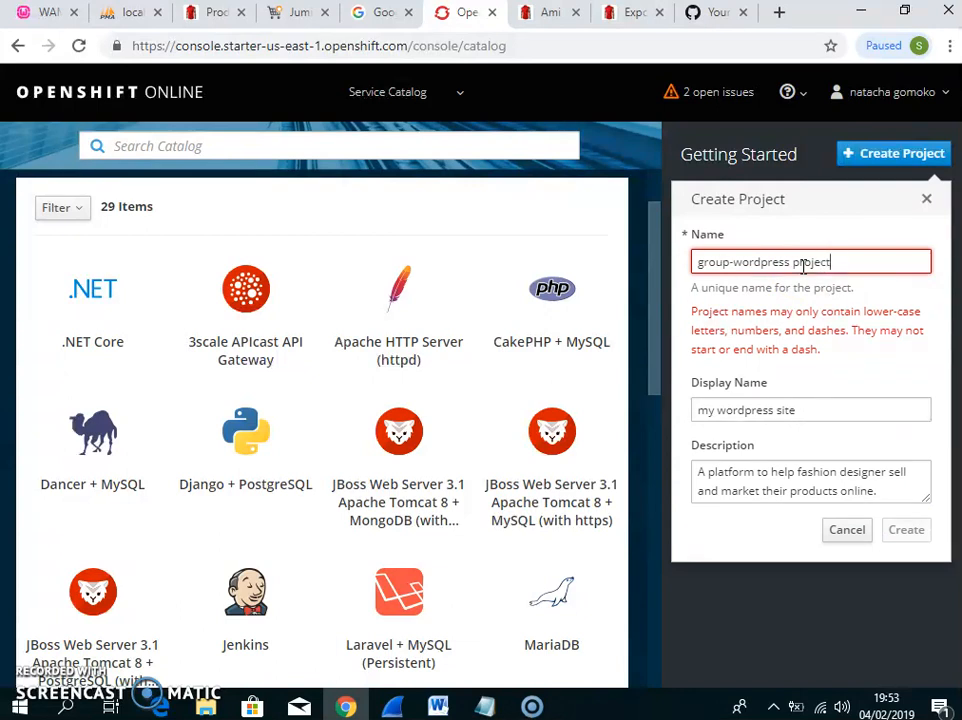
key(BackSpace)
key(BackSpace)
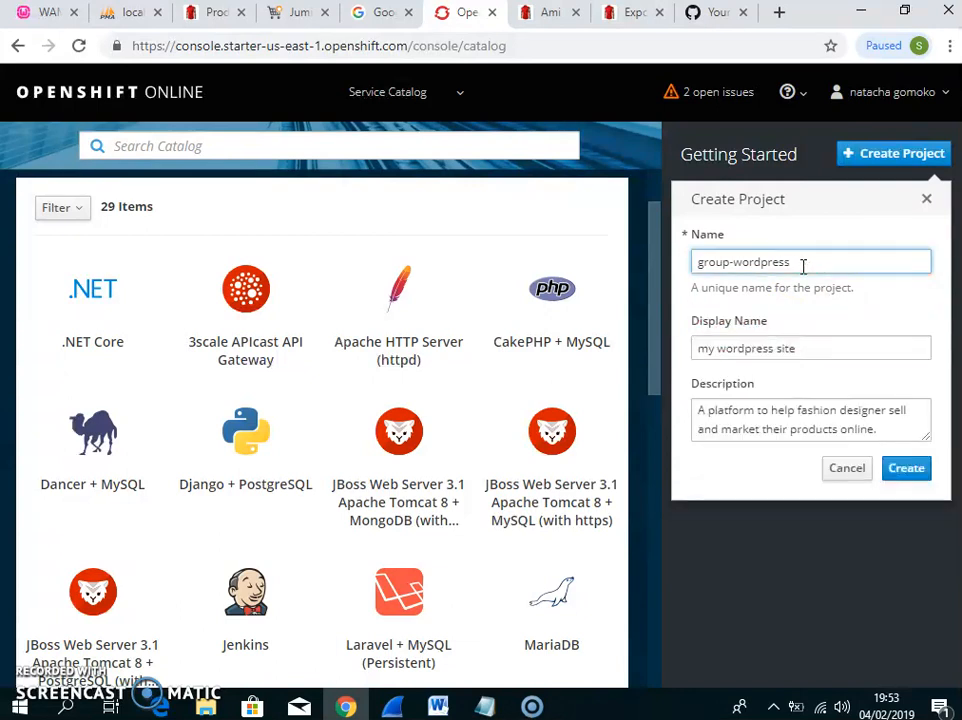
text(site)
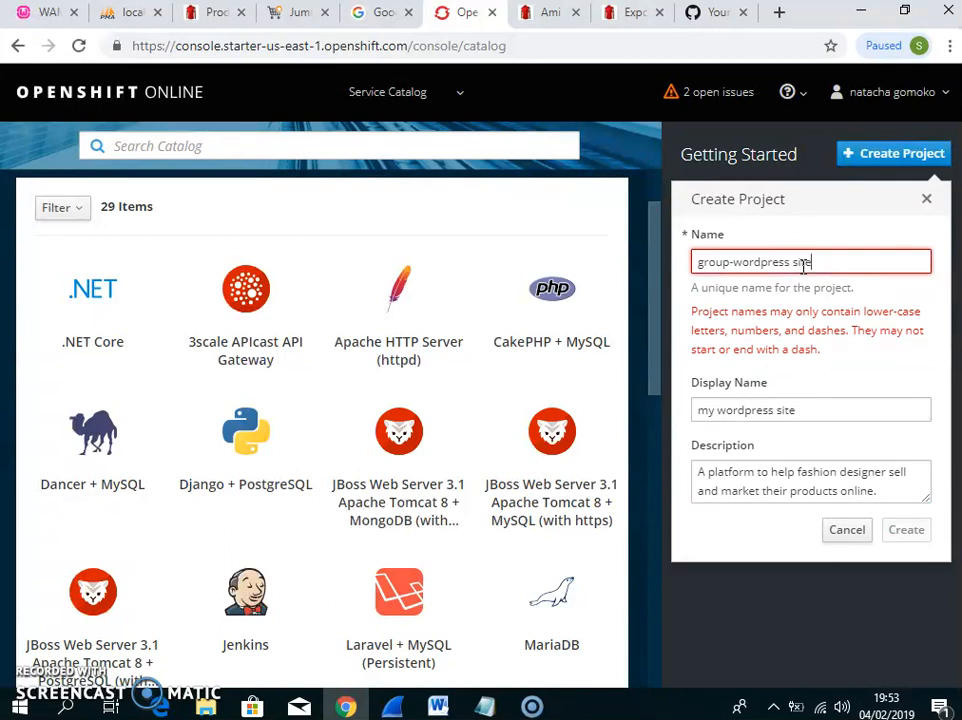
key(BackSpace)
key(BackSpace)
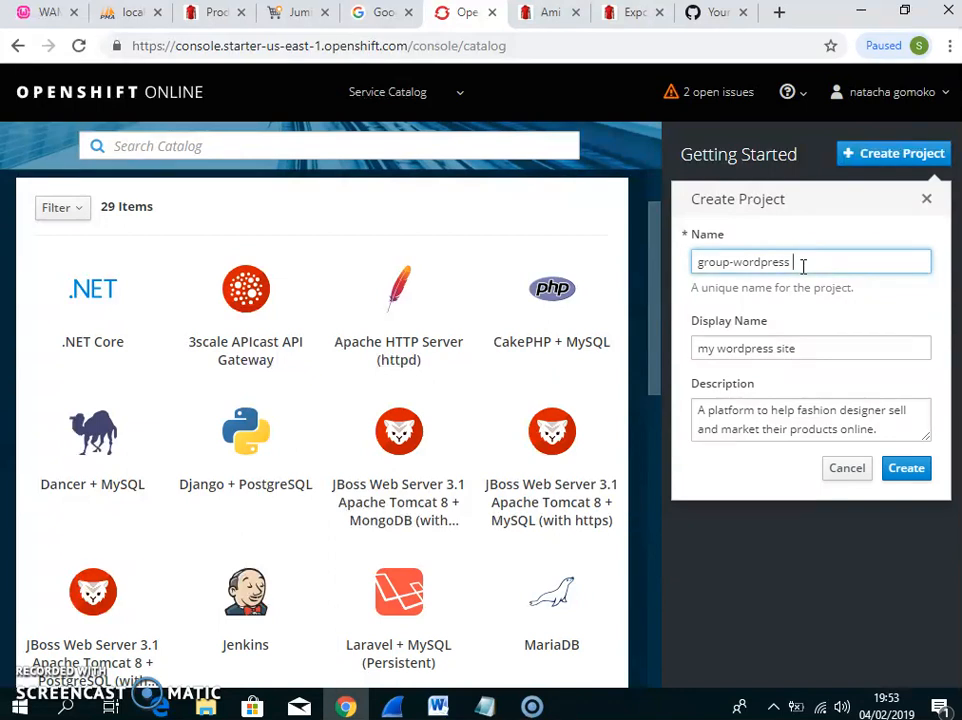
click(903, 469)
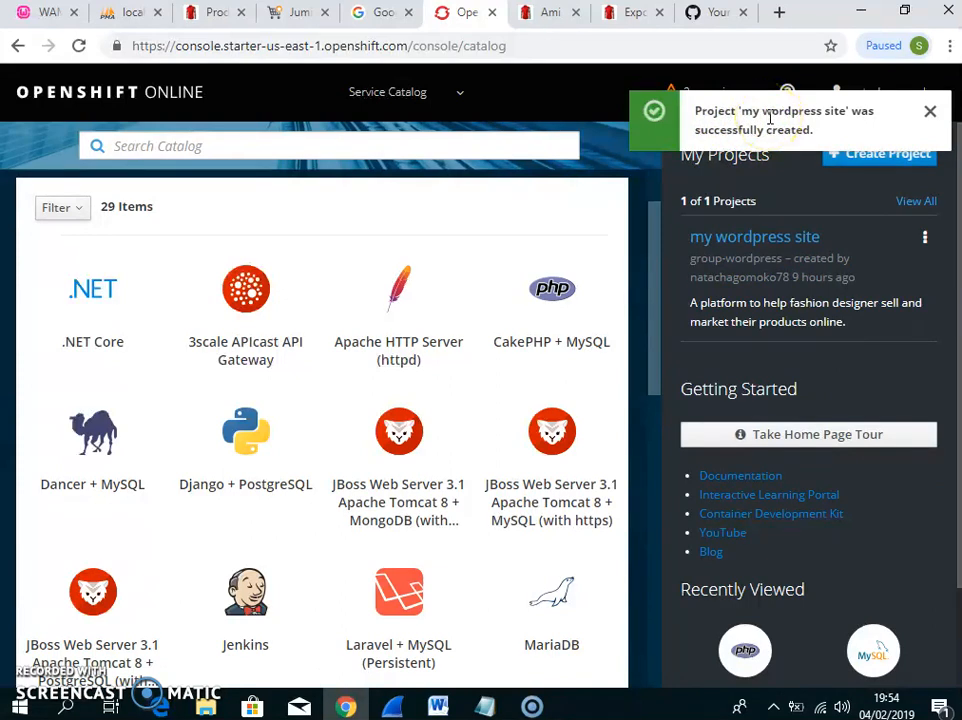
Open the empty Overview page of the 'my wordpress site' project
click(767, 232)
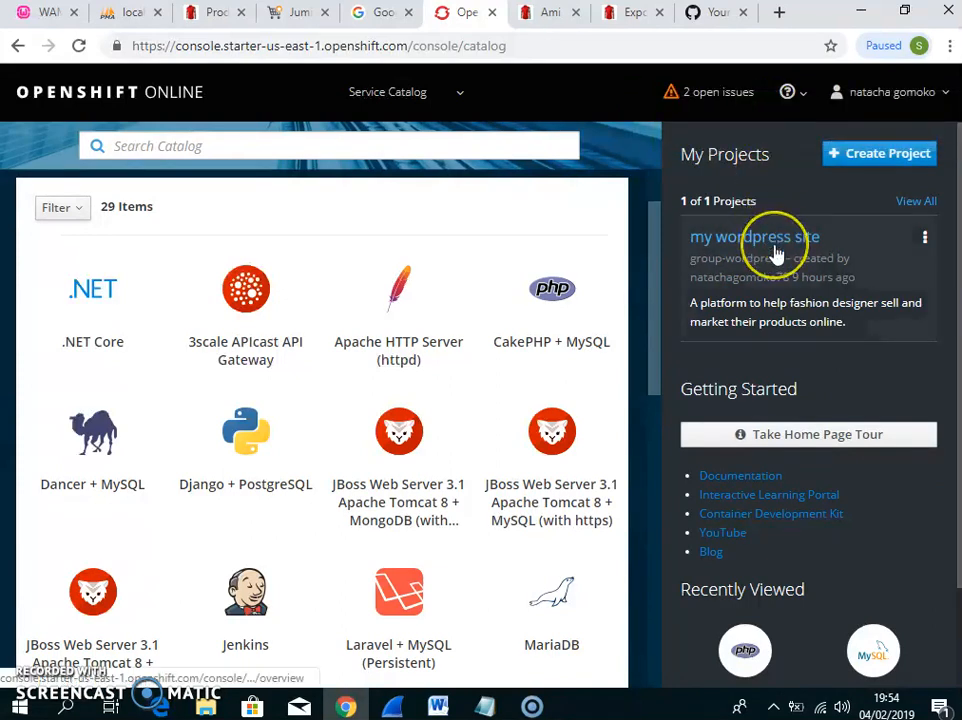
click(774, 256)
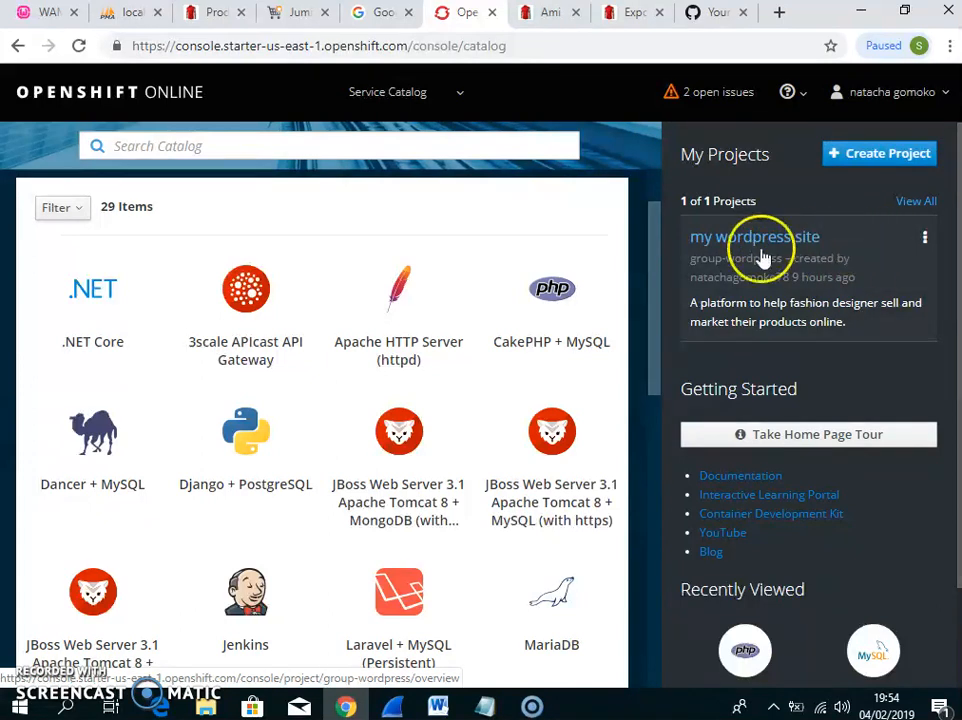
click(924, 239)
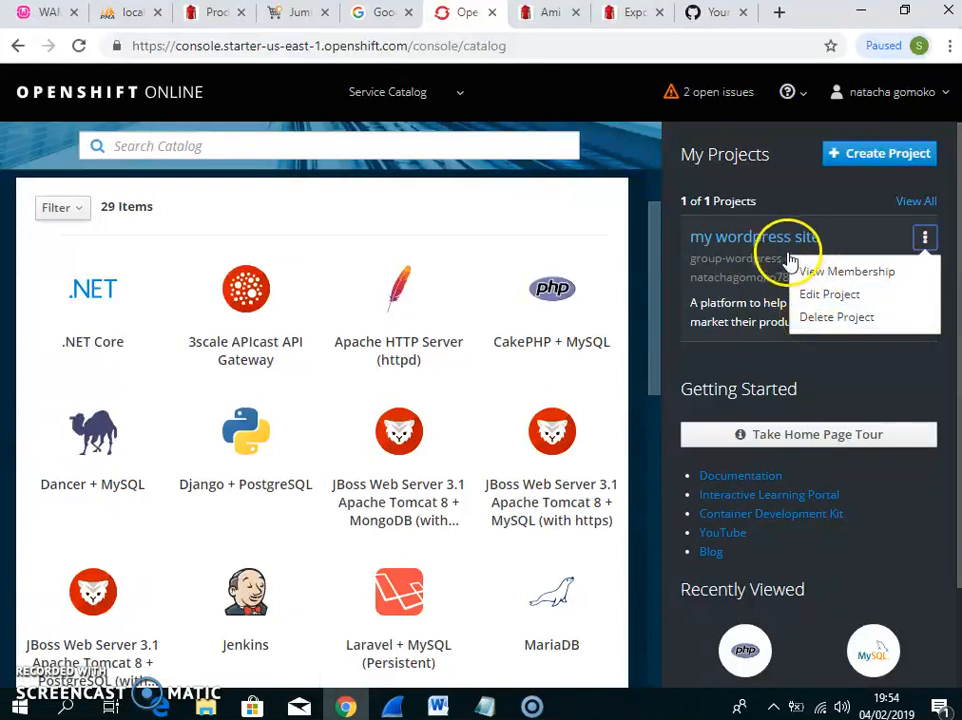
click(764, 270)
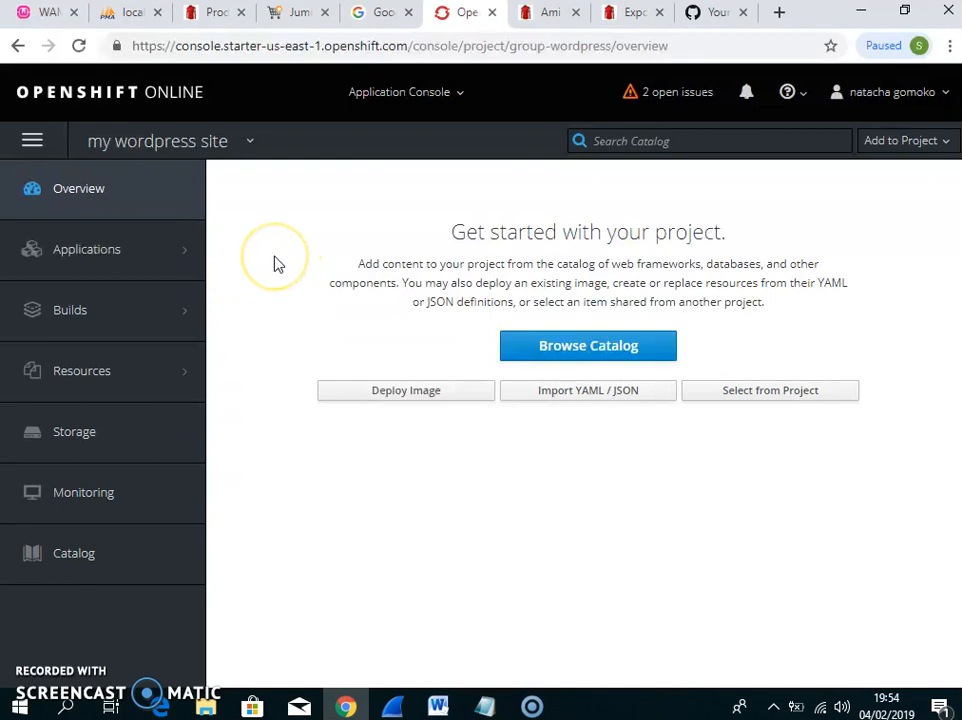
mouse_move(168, 250)
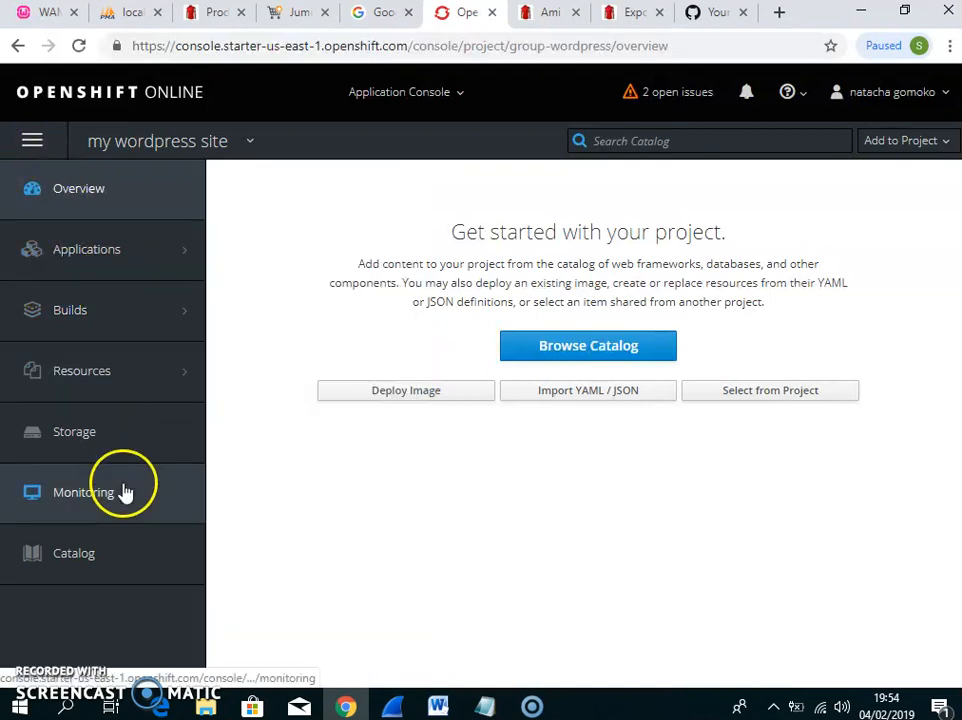
click(118, 556)
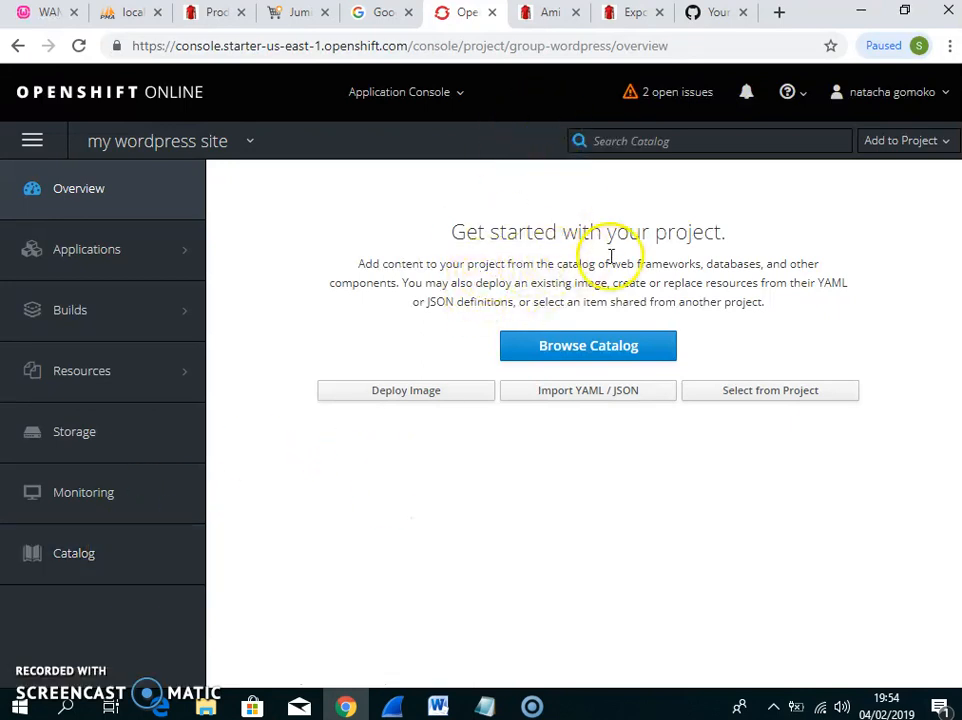
Browse the project catalog and choose the MySQL database template
click(572, 358)
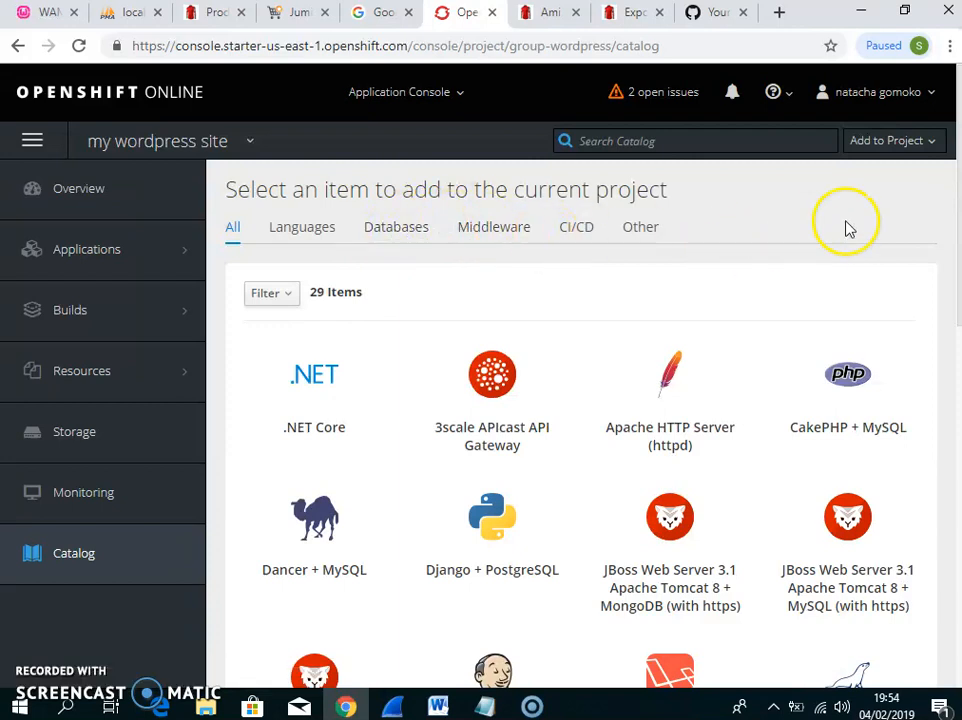
drag(958, 187, 955, 376)
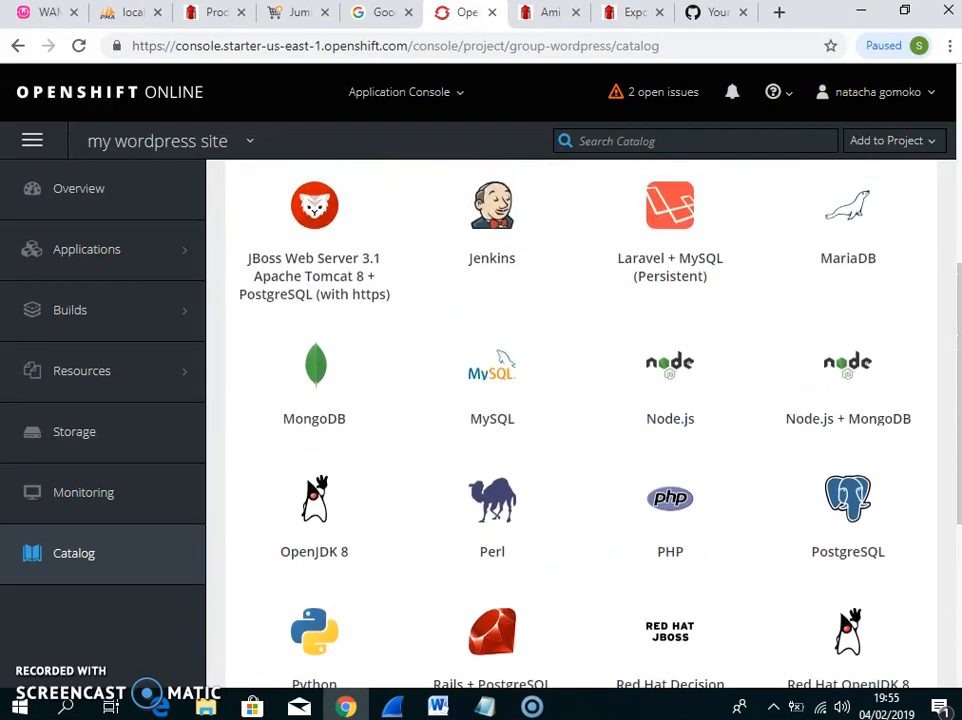
click(492, 380)
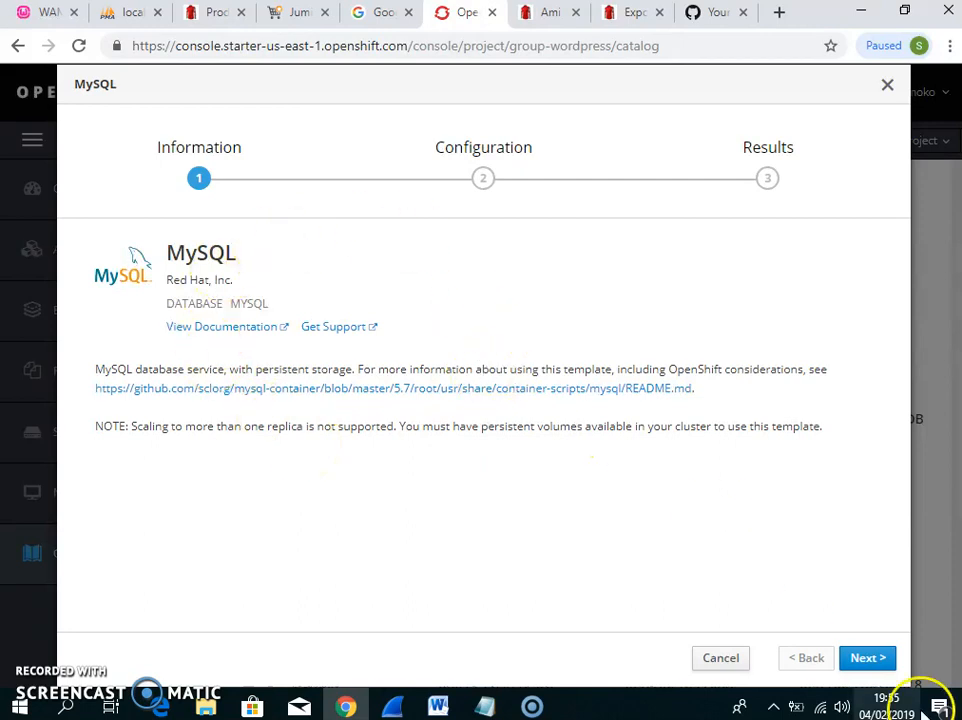
Set MySQL connection username and database name to wordpress, and fill both passwords
click(862, 659)
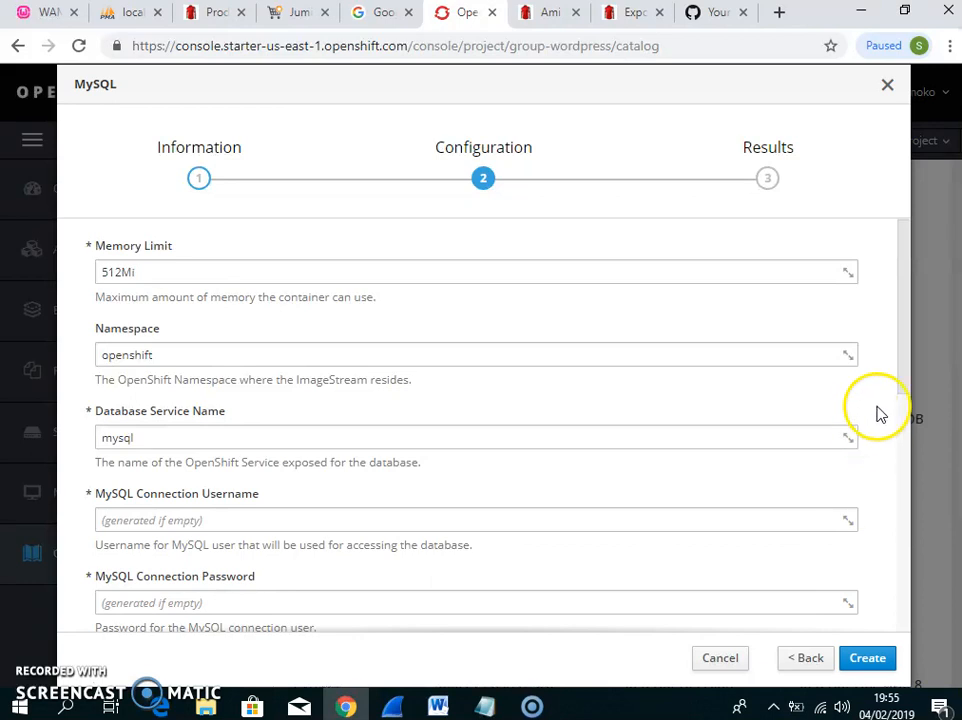
drag(903, 352, 908, 436)
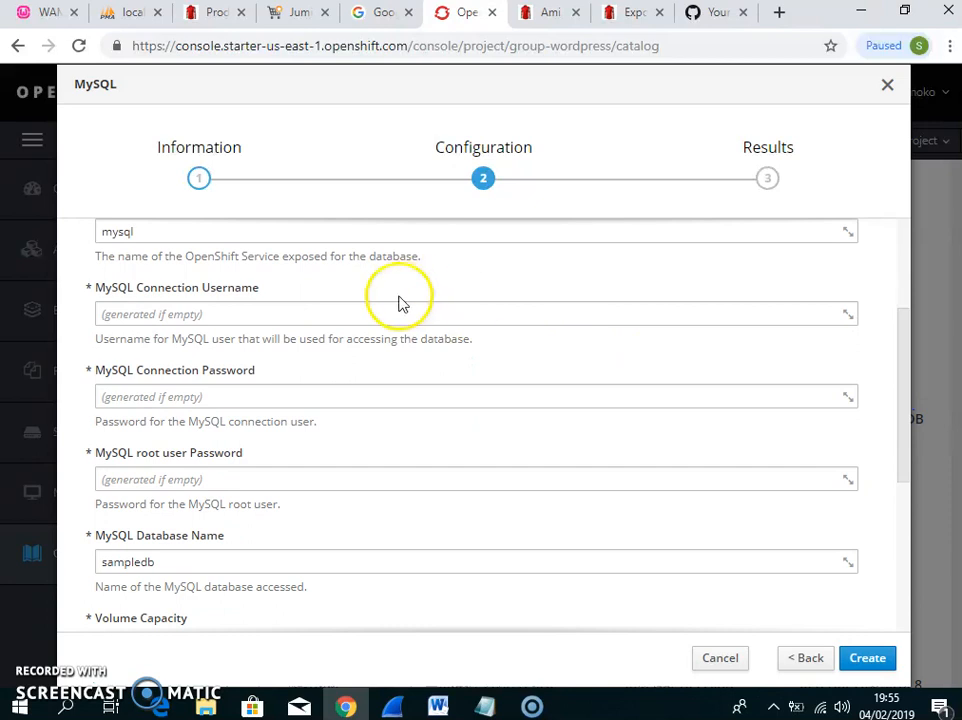
click(364, 315)
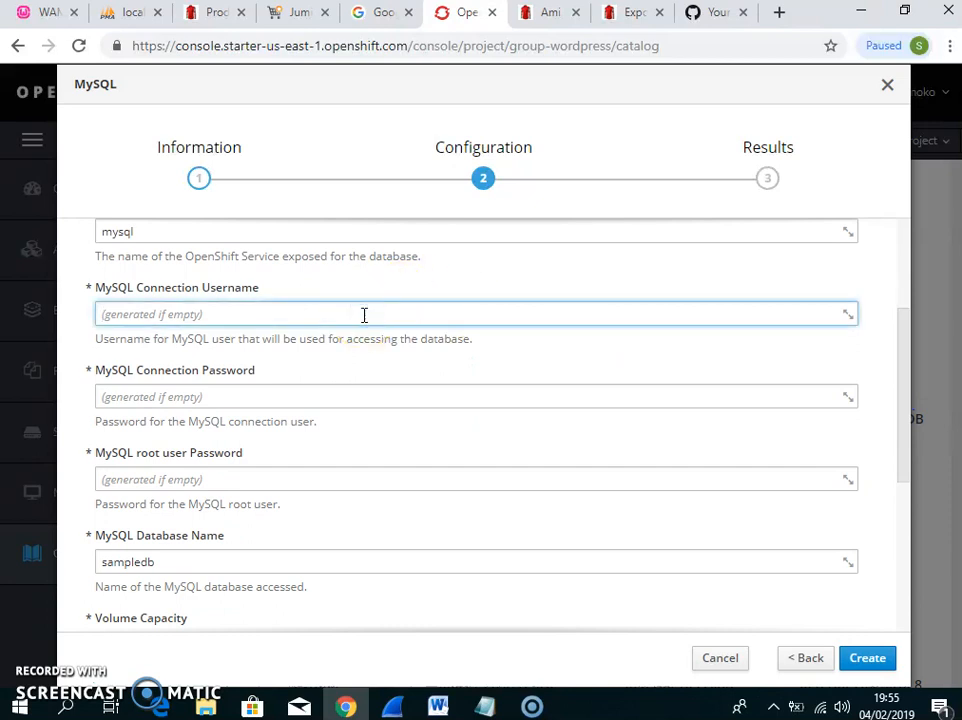
text(wordpress)
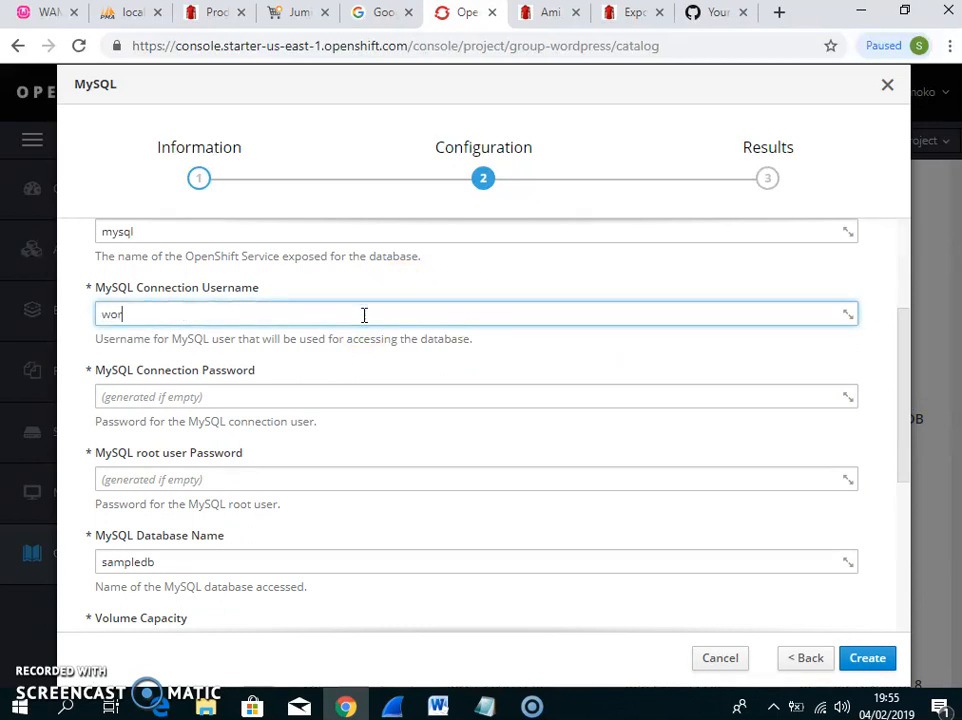
click(271, 396)
text(wordpress)
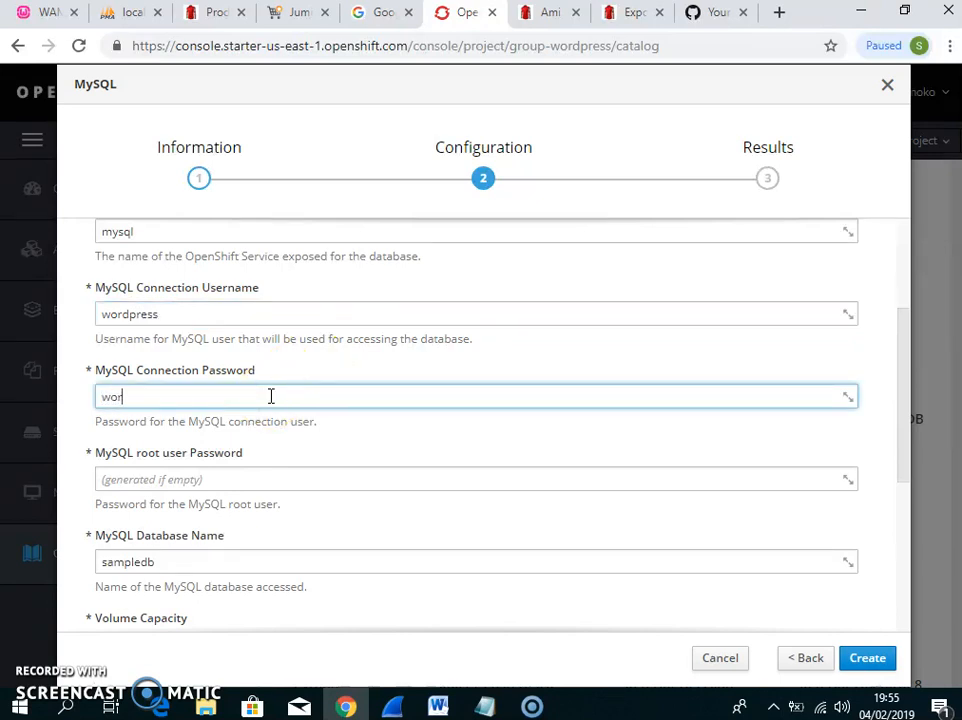
click(198, 478)
text(wordpress)
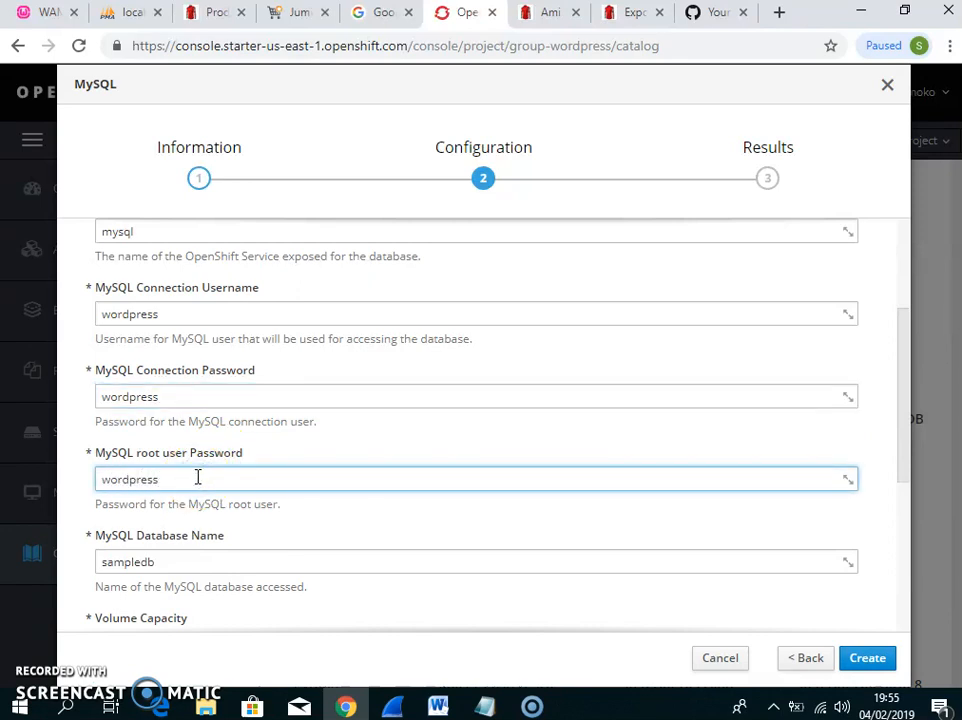
click(185, 563)
key(BackSpace)
key(BackSpace)
key(BackSpace)
key(BackSpace)
key(BackSpace)
key(BackSpace)
key(BackSpace)
key(BackSpace)
text(wordpress)
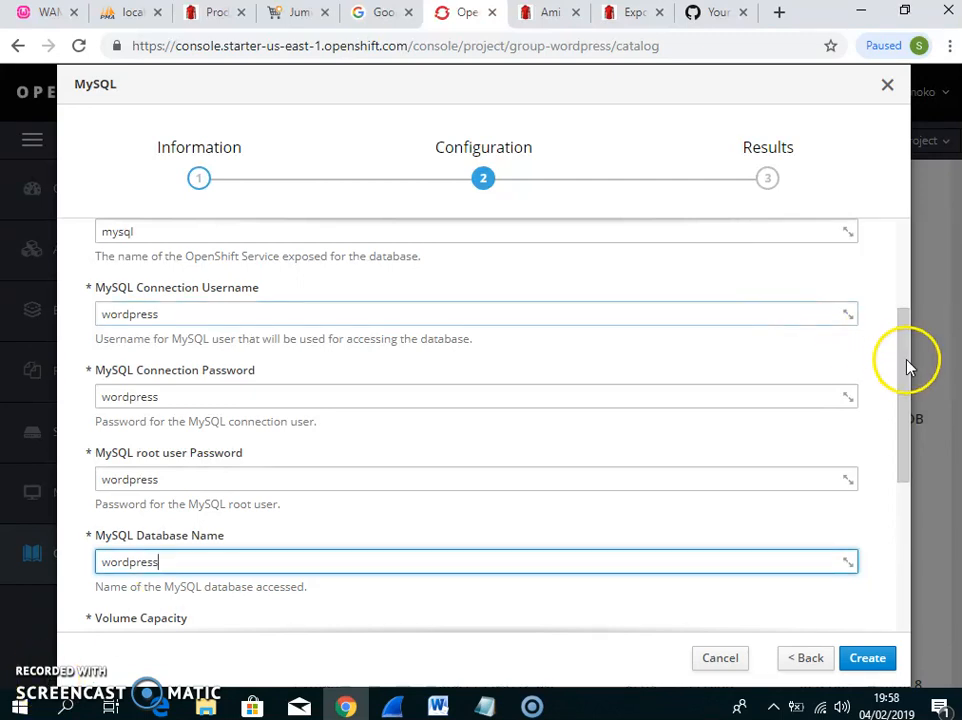
Review the remaining MySQL template settings and create the service
drag(907, 367, 904, 447)
drag(905, 455, 904, 477)
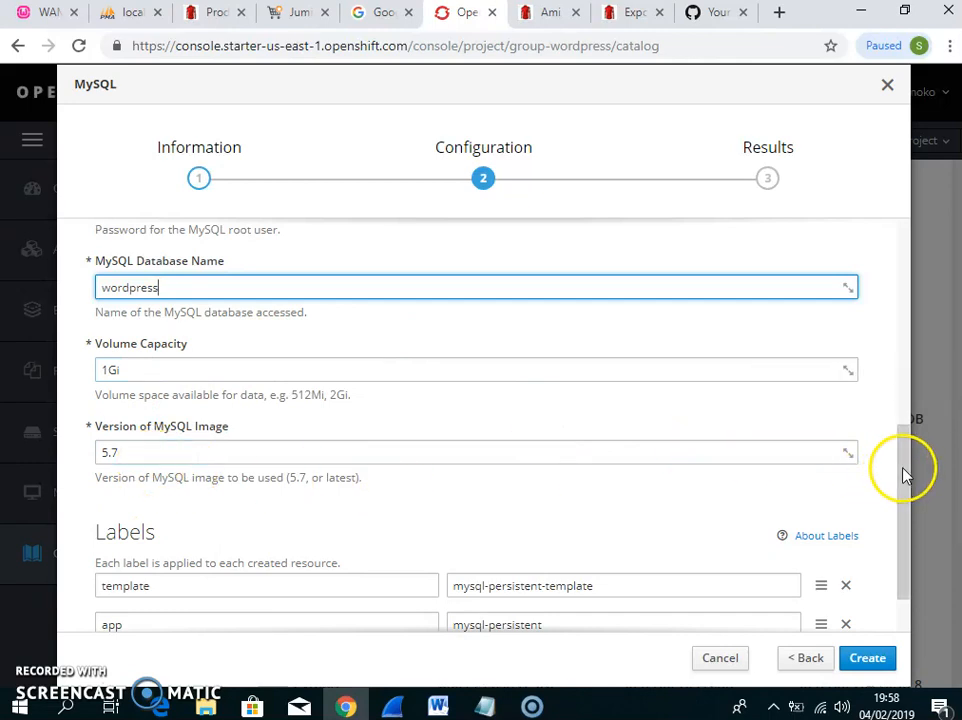
drag(902, 468, 904, 507)
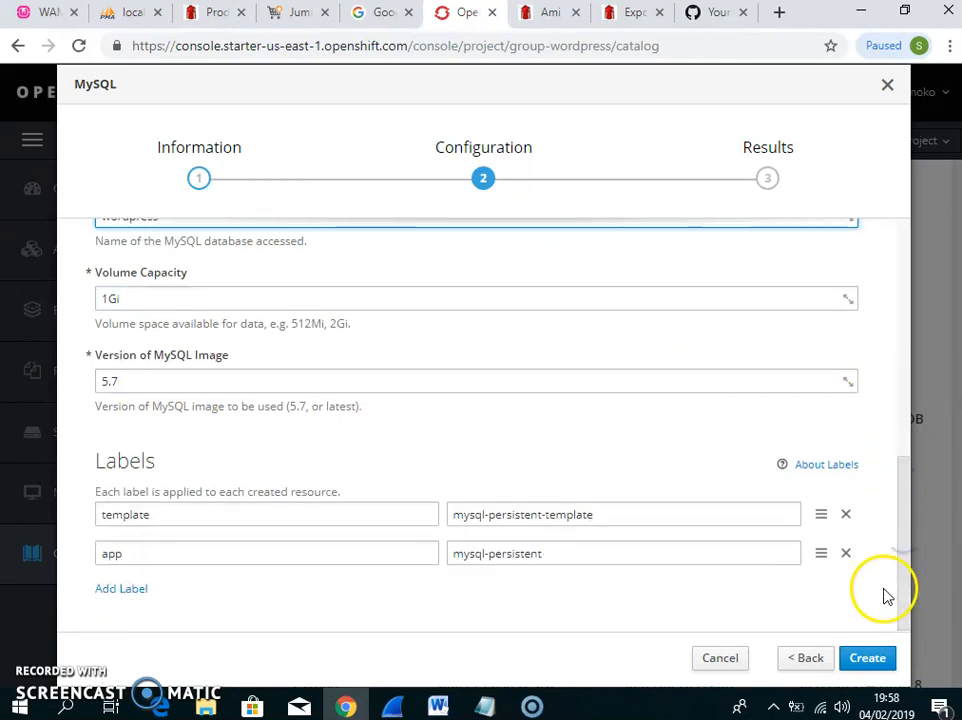
click(870, 659)
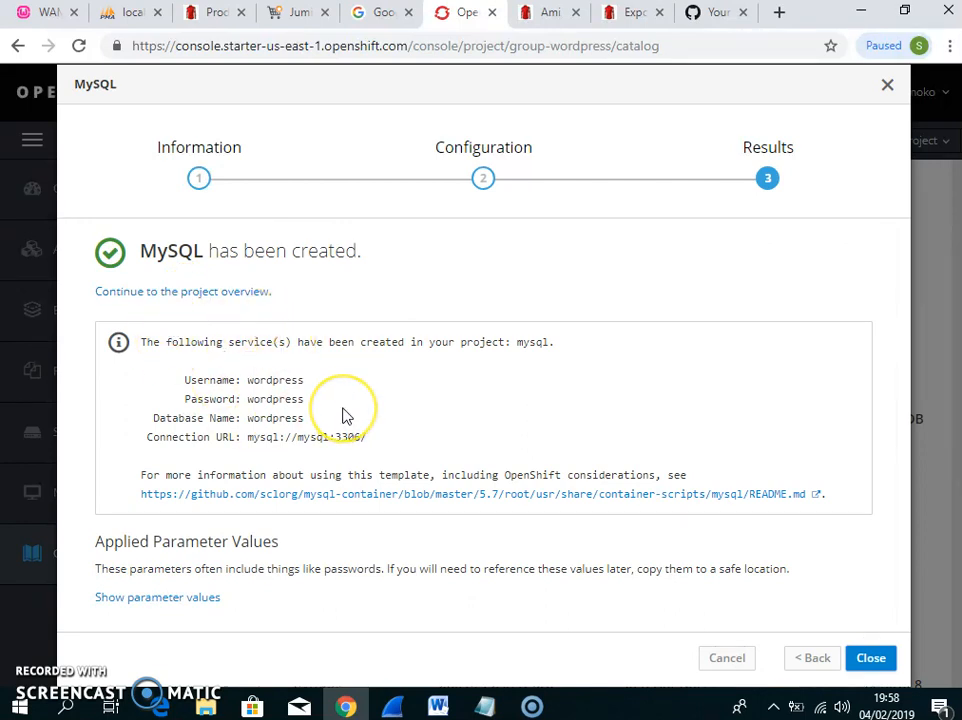
Go to the project overview, confirm the mysql pod is running, and open its deployment actions menu
click(171, 293)
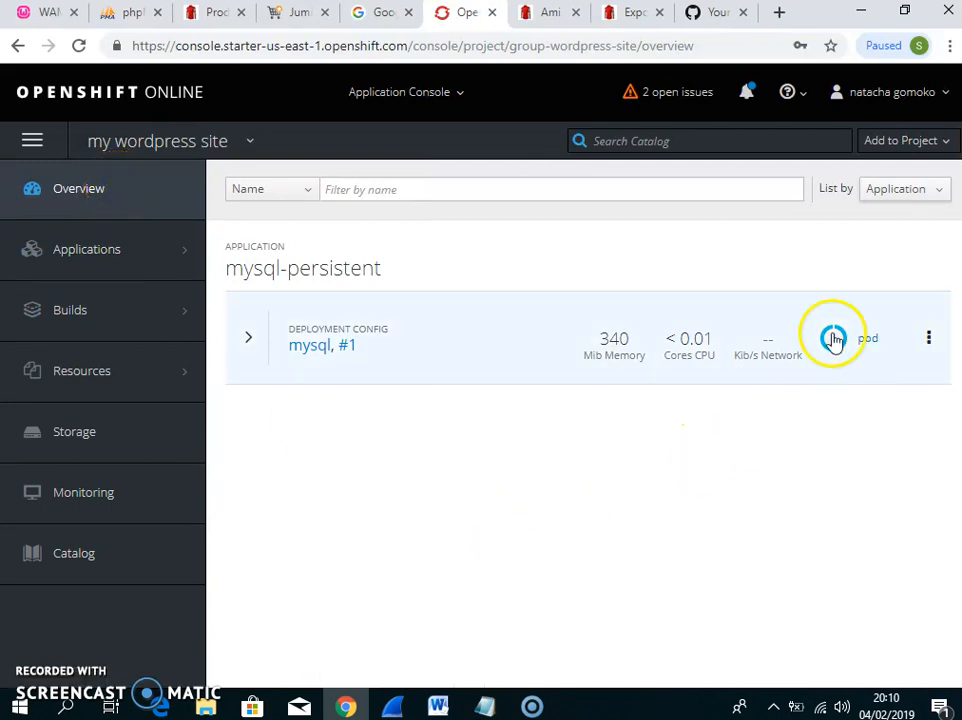
mouse_move(840, 337)
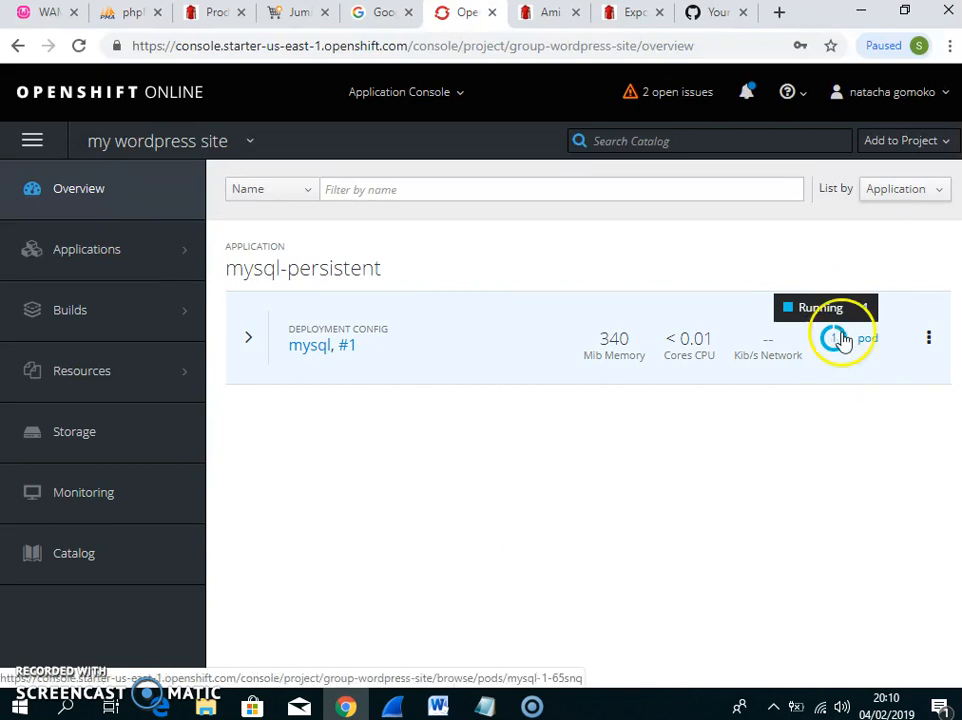
click(928, 342)
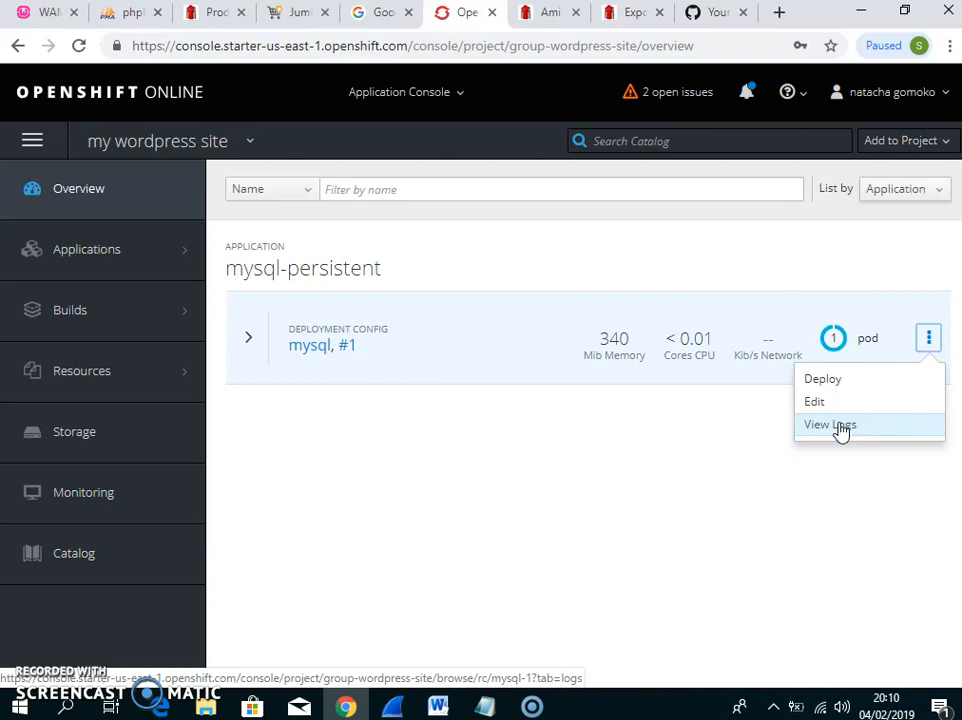
click(689, 462)
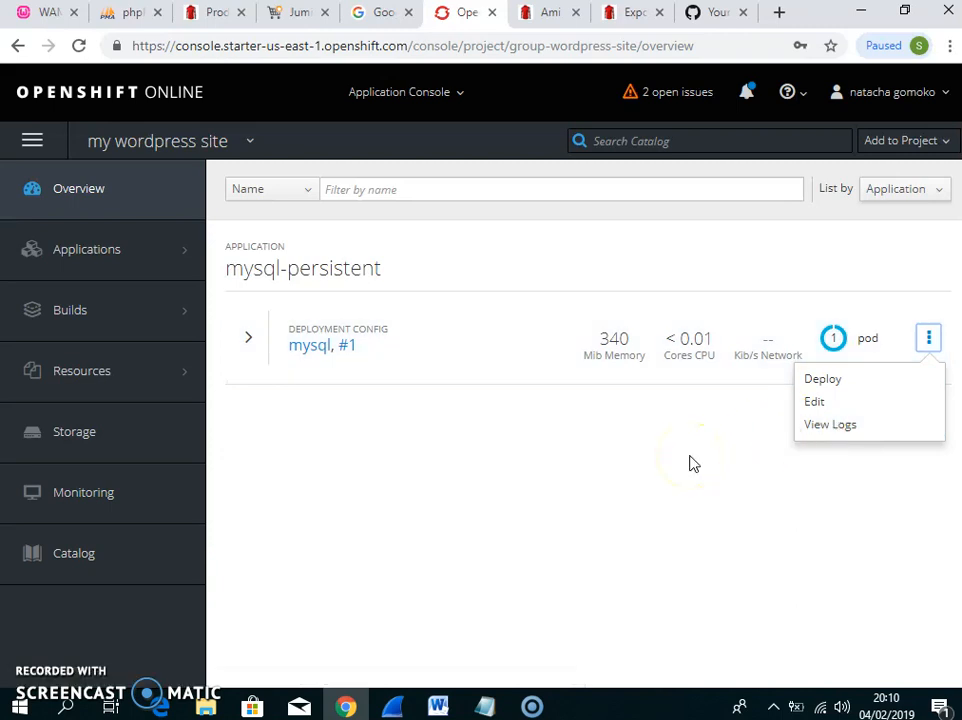
Browse the catalog and choose the PHP builder for a new application
click(915, 152)
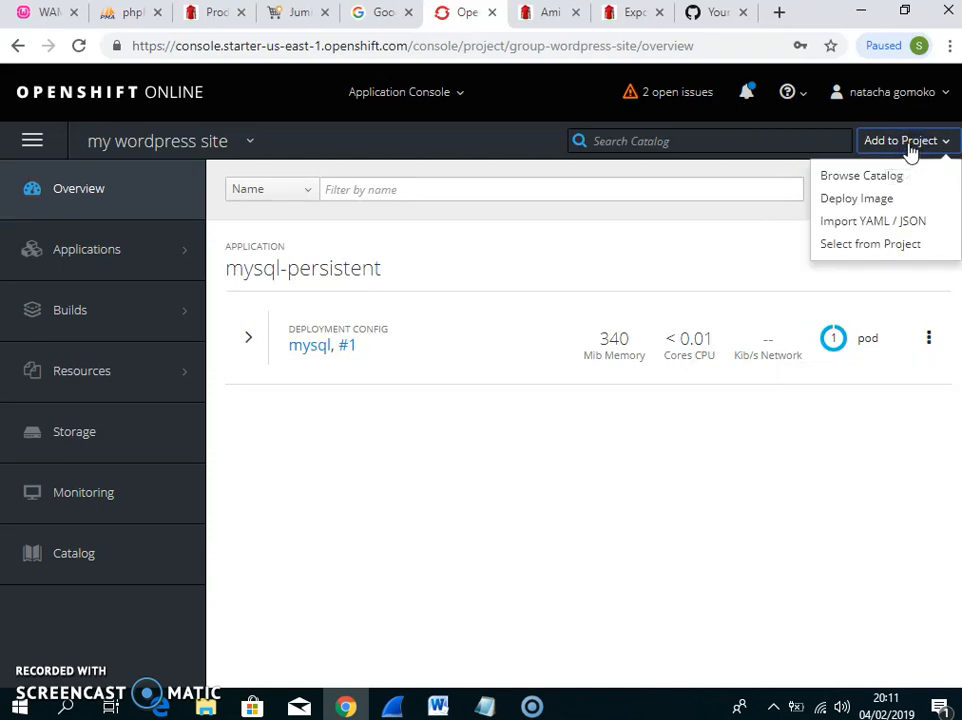
click(887, 178)
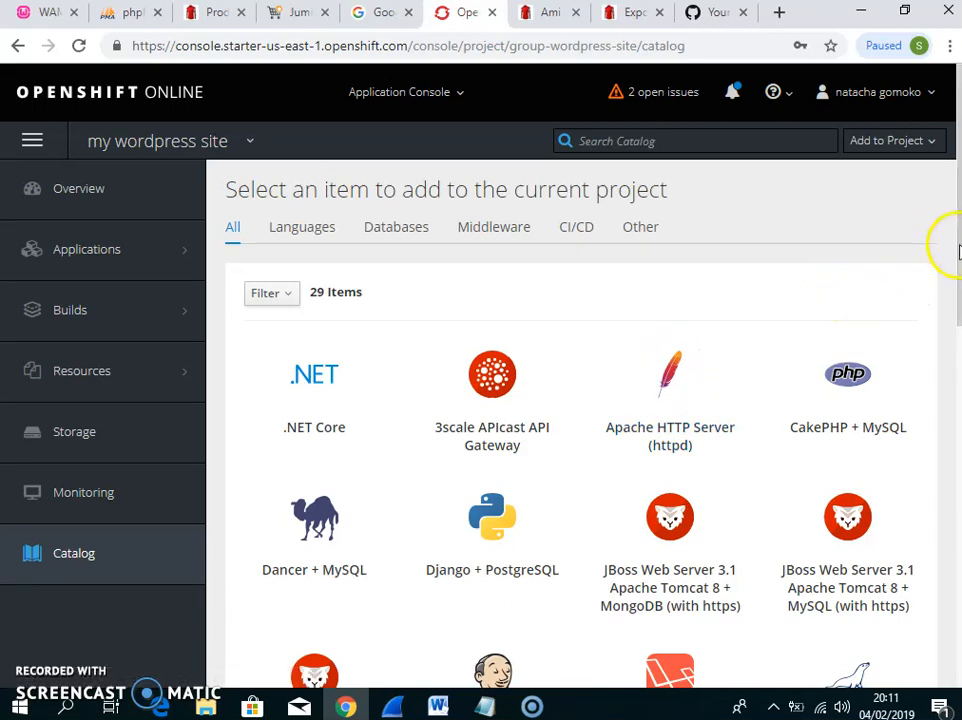
drag(955, 248, 954, 455)
click(668, 535)
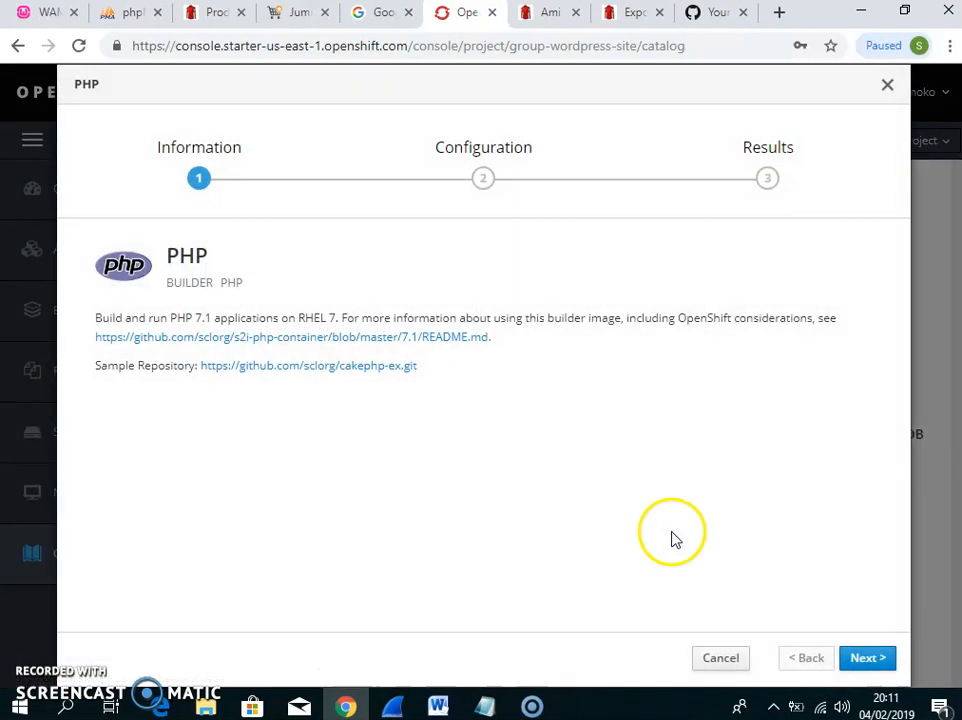
click(864, 659)
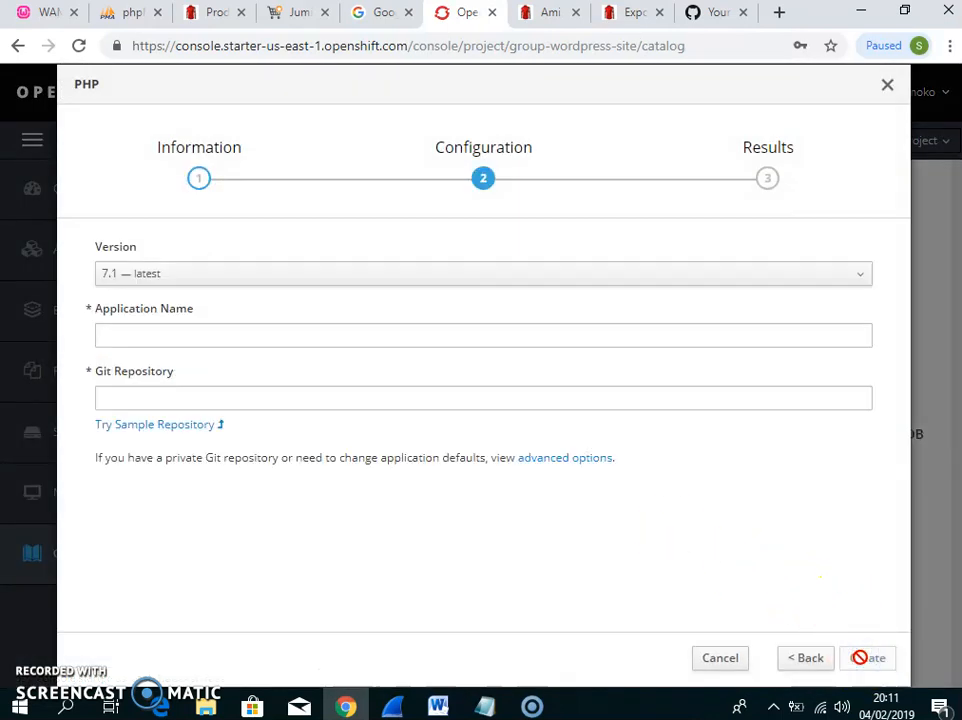
Name the PHP application 'wordpress' and open a new blank browser tab
click(448, 337)
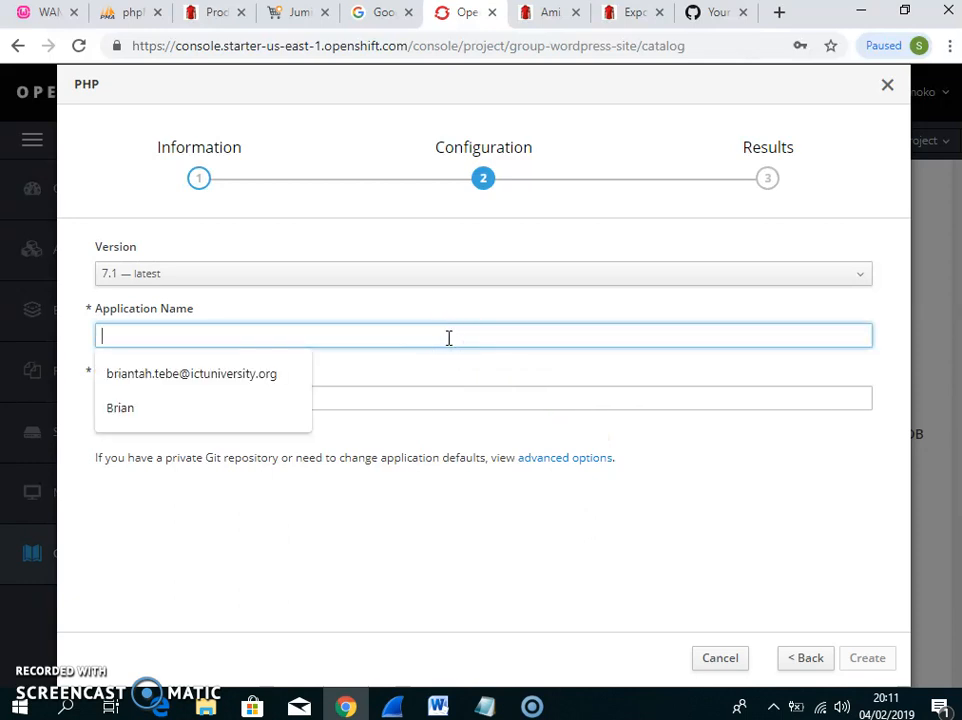
text(my)
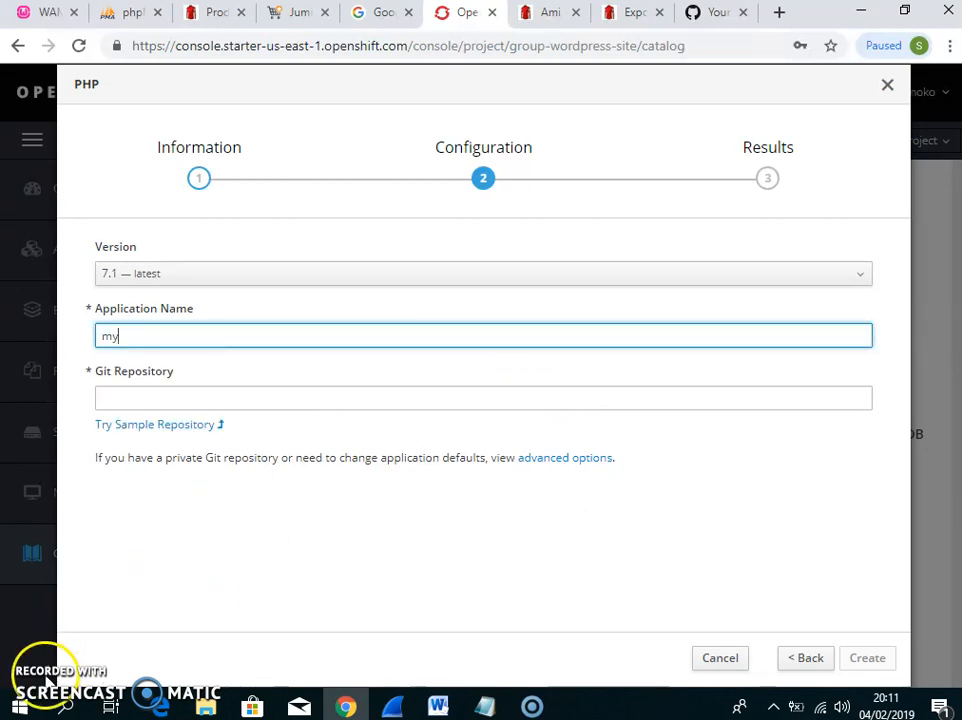
key(BackSpace)
key(BackSpace)
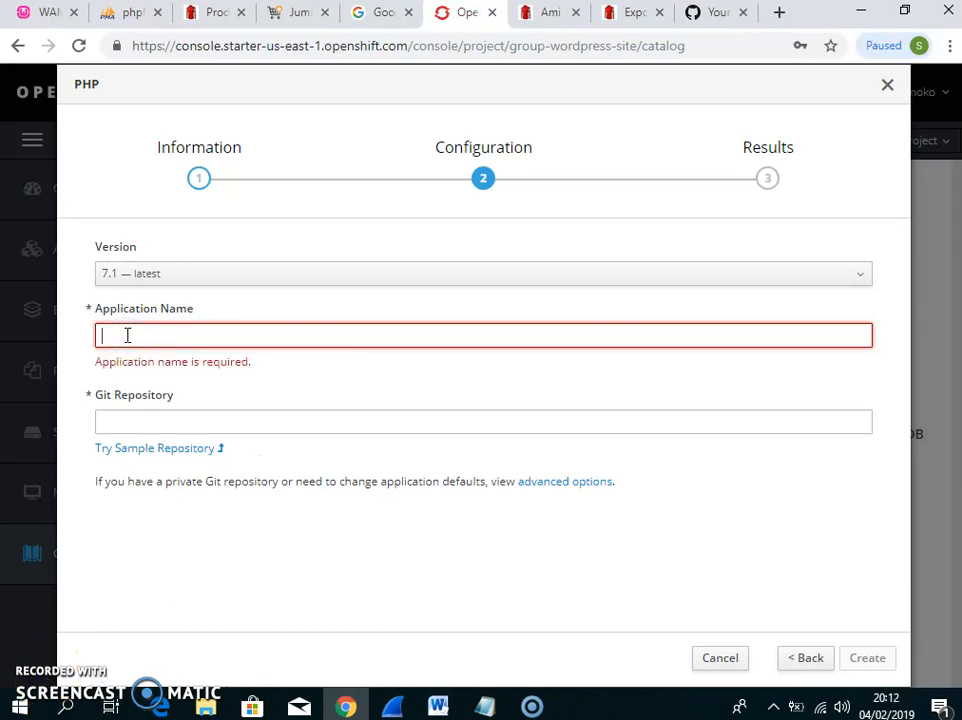
text(wordpress)
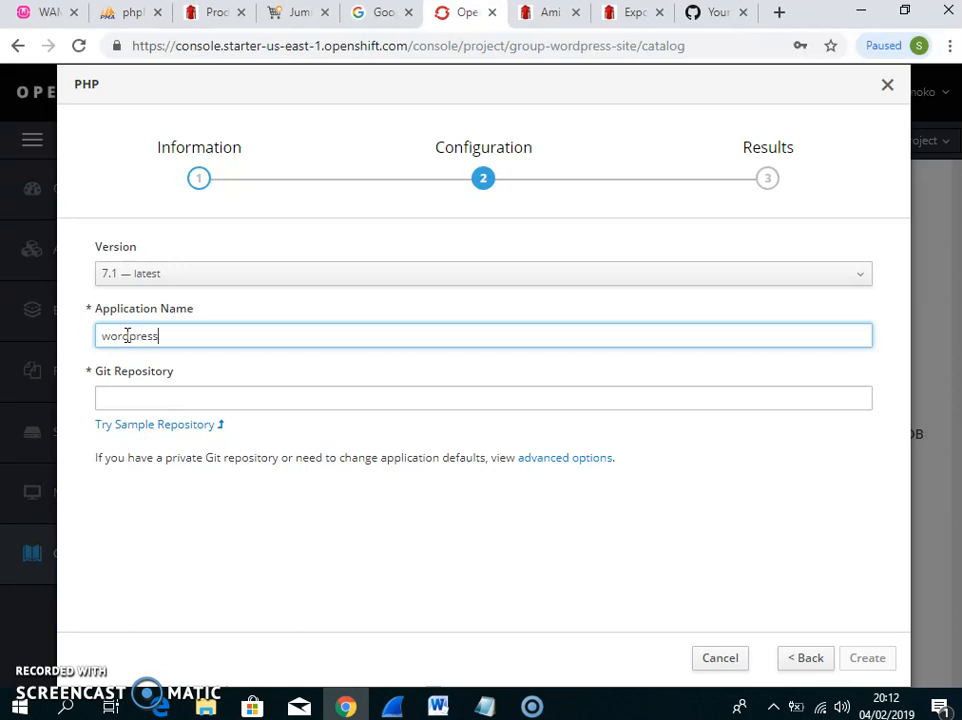
click(165, 397)
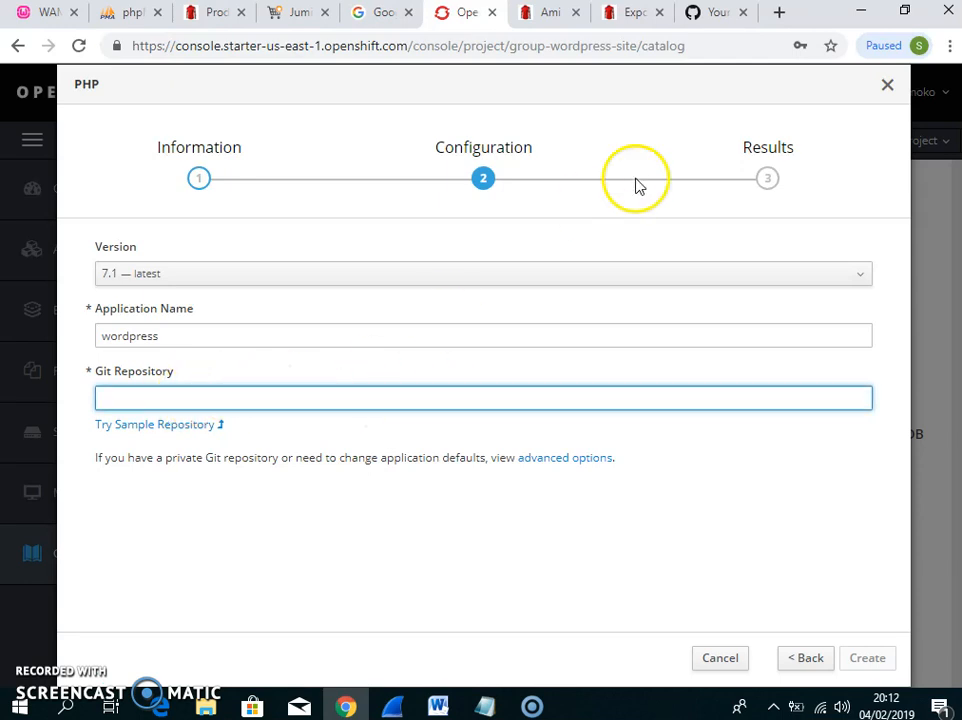
click(777, 16)
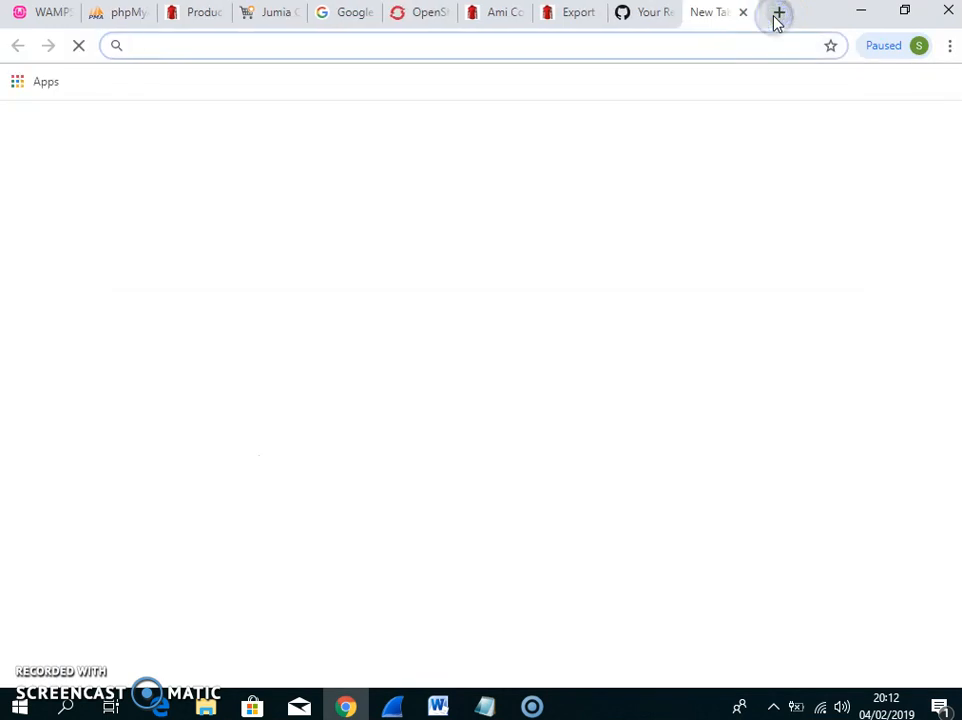
Go to github.com/wordpress and open the WordPress repository
text(githu)
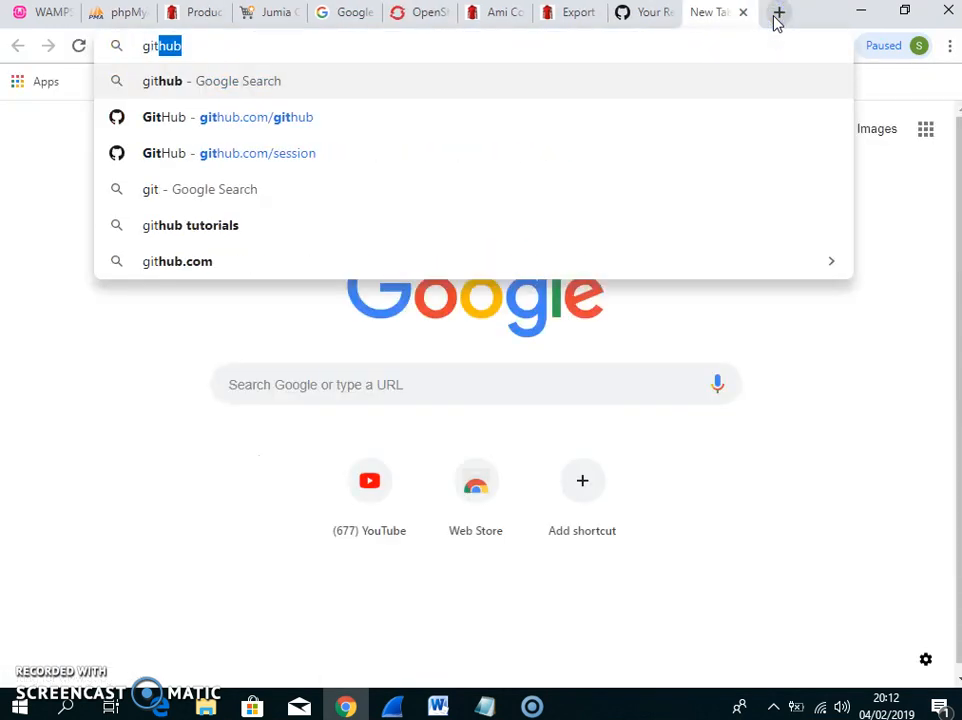
text(b.c)
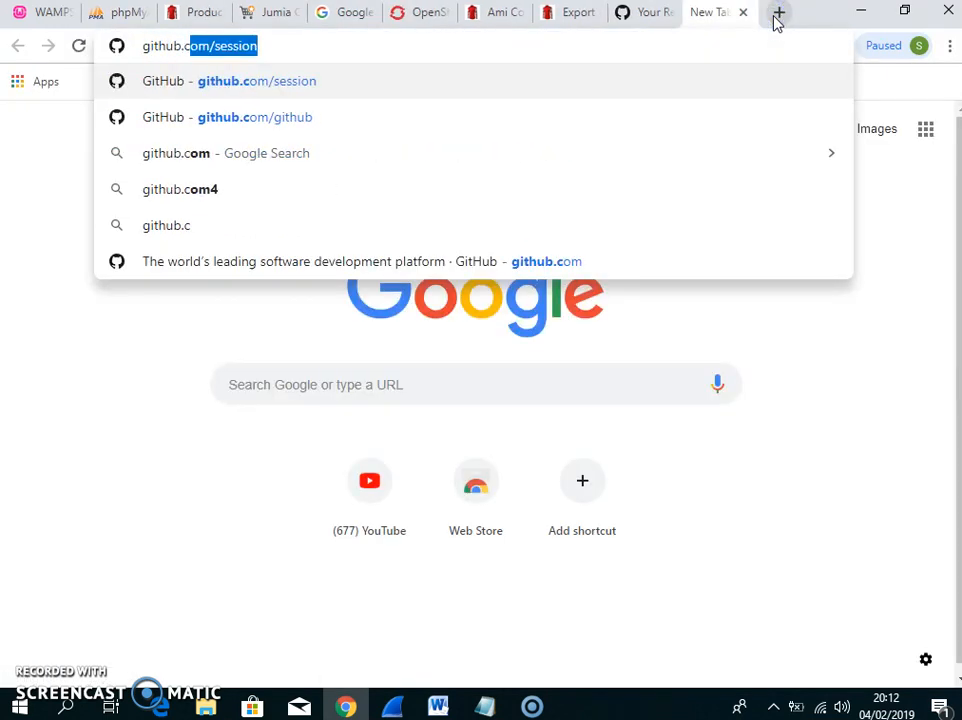
text(om/word)
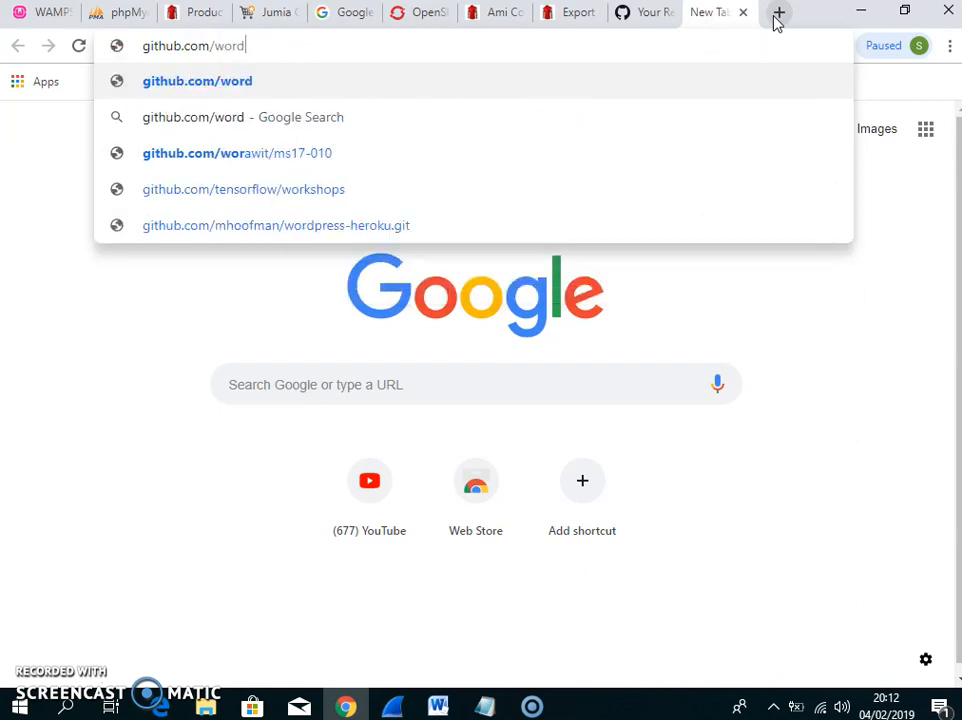
text(press)
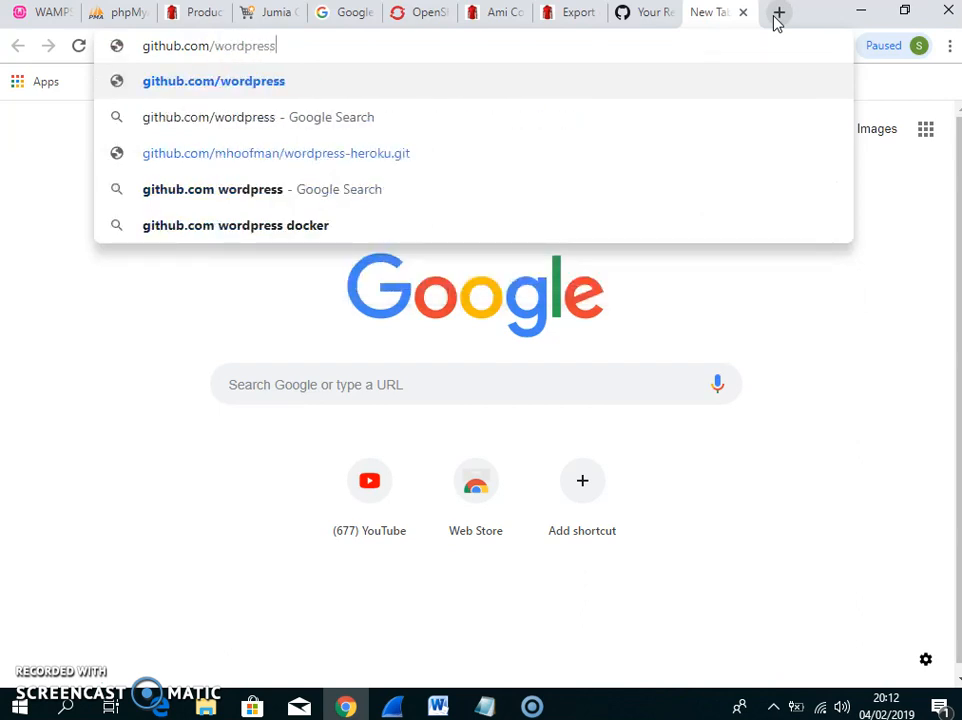
key(Return)
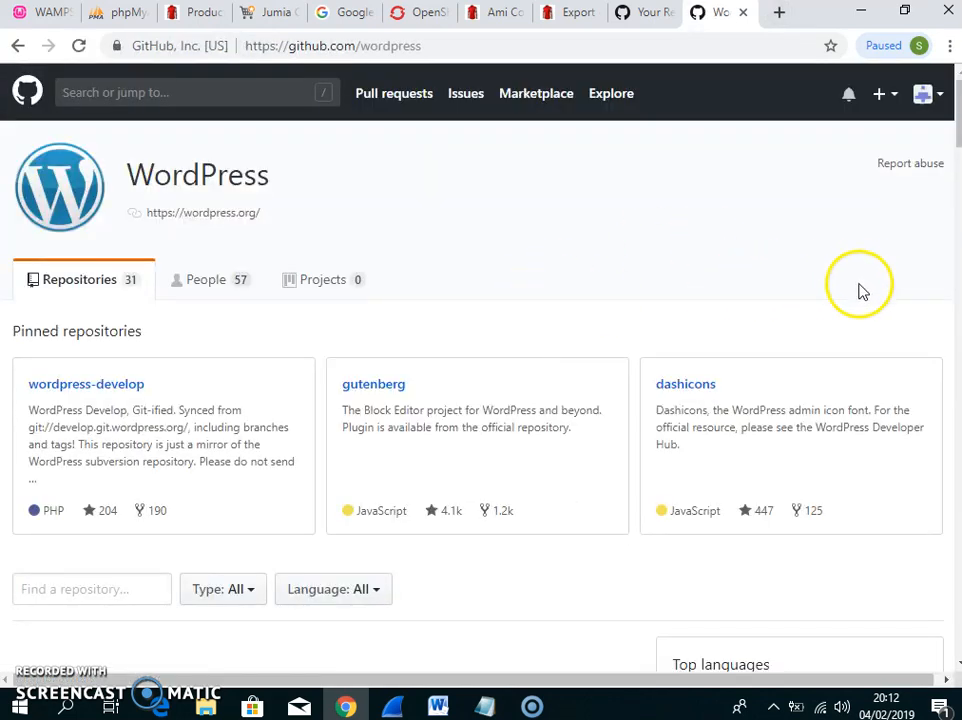
drag(950, 129, 954, 186)
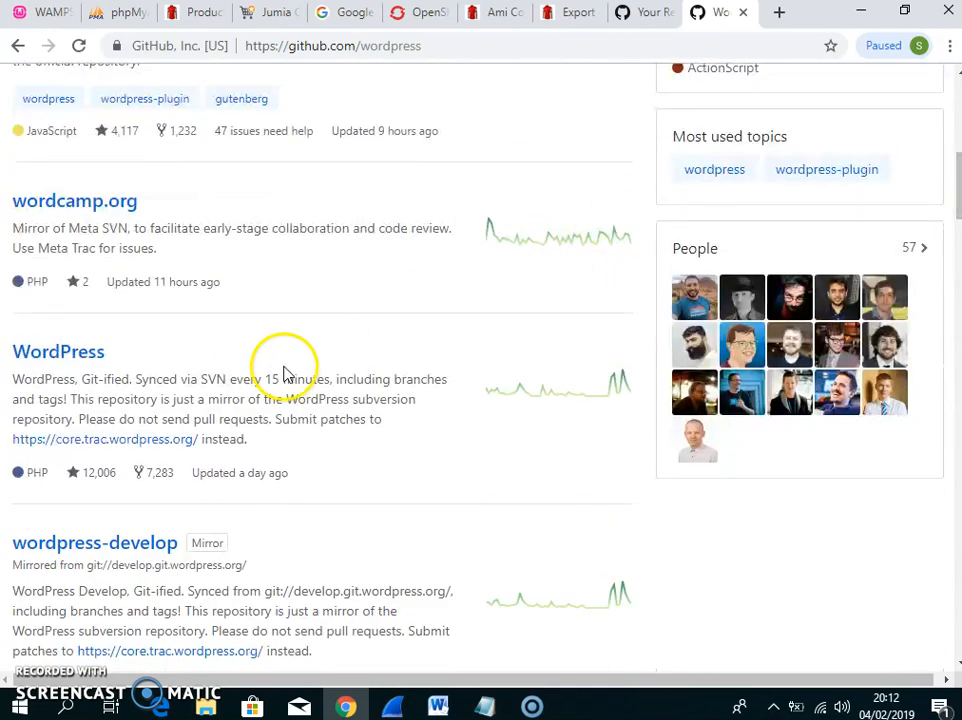
click(84, 355)
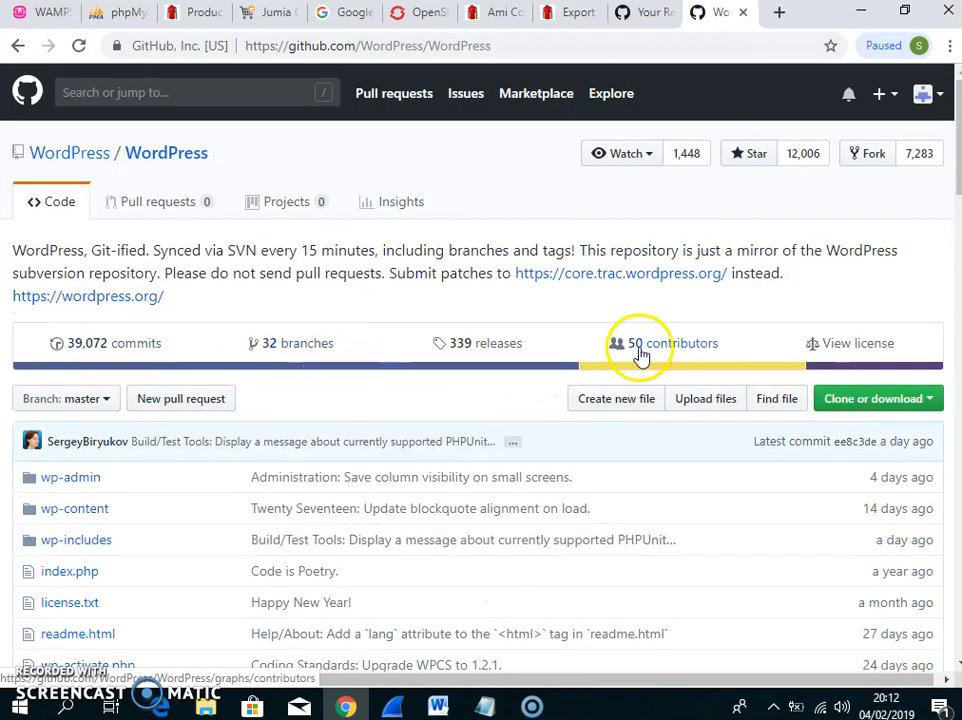
Copy the repository's HTTPS clone URL and return to the OpenShift tab
drag(954, 150, 958, 189)
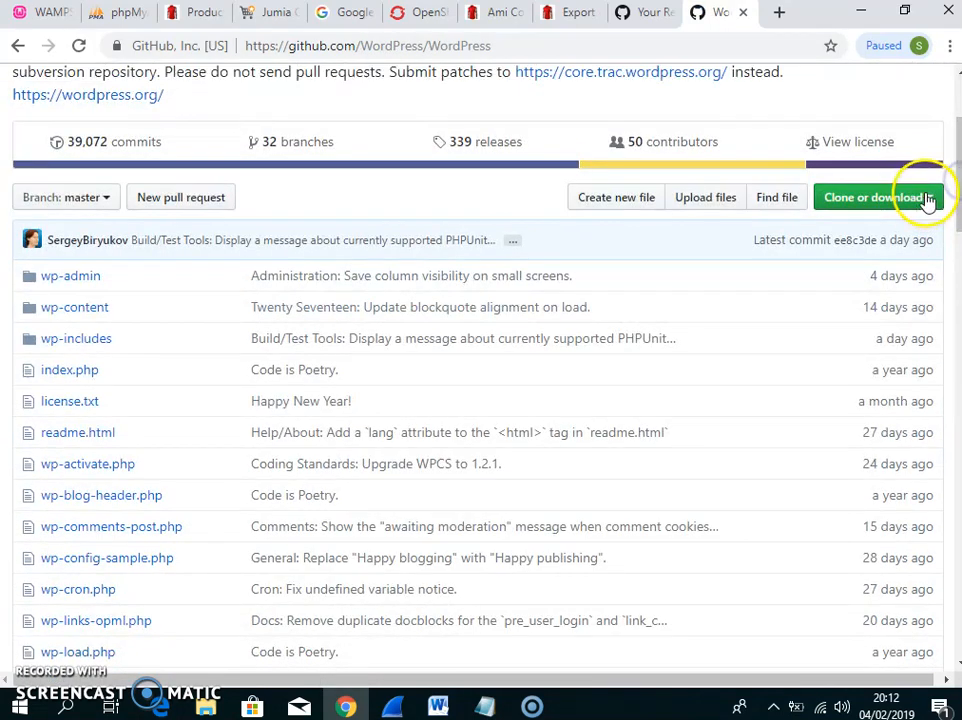
click(927, 199)
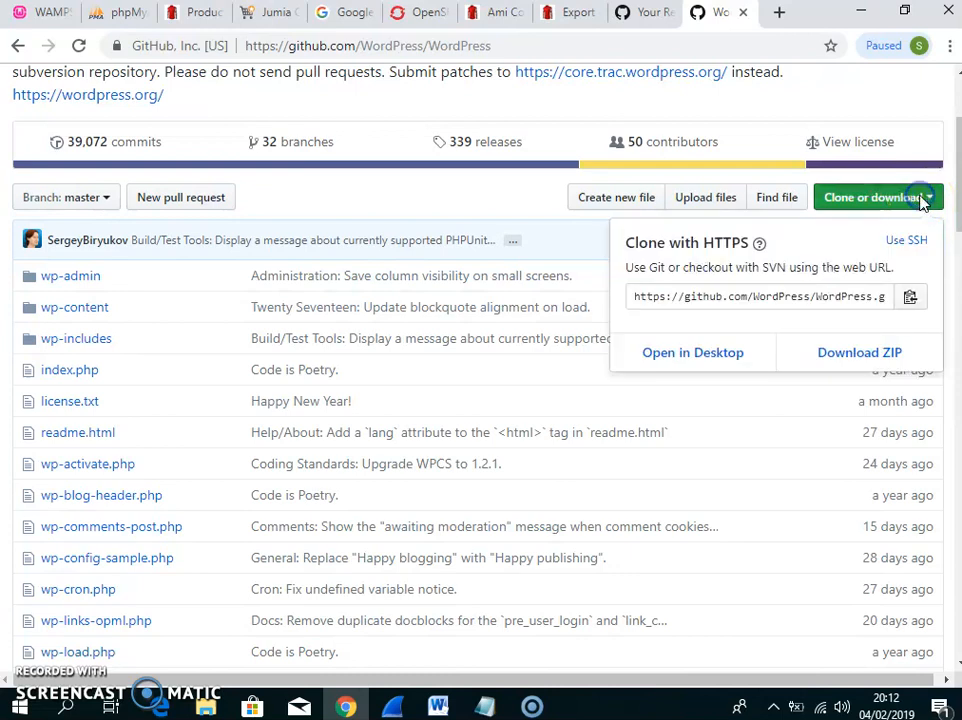
click(792, 300)
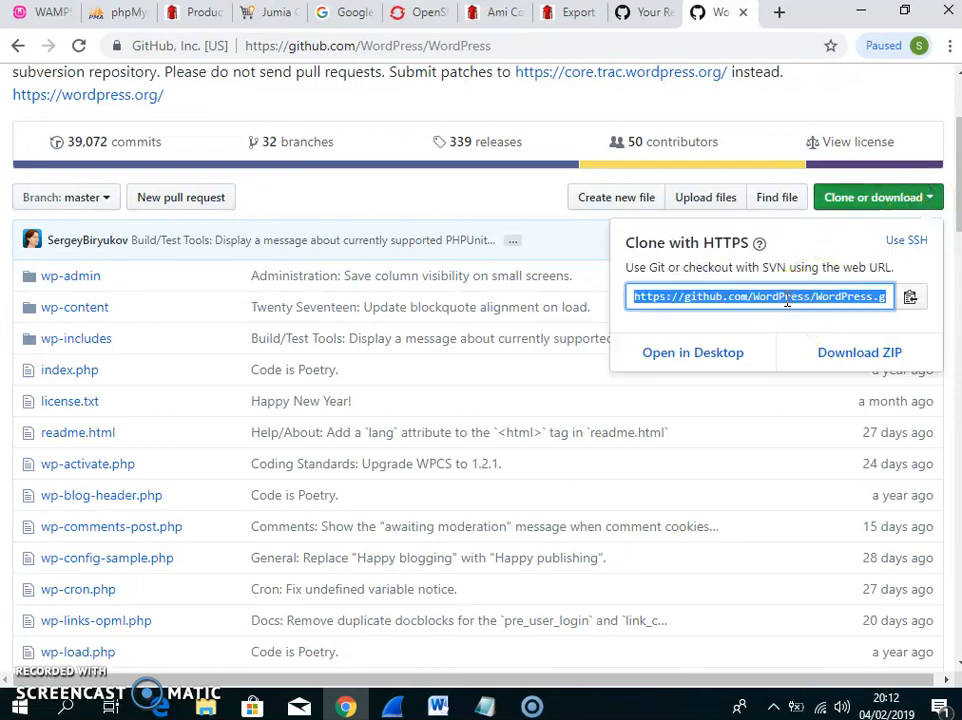
right_click(787, 301)
click(782, 311)
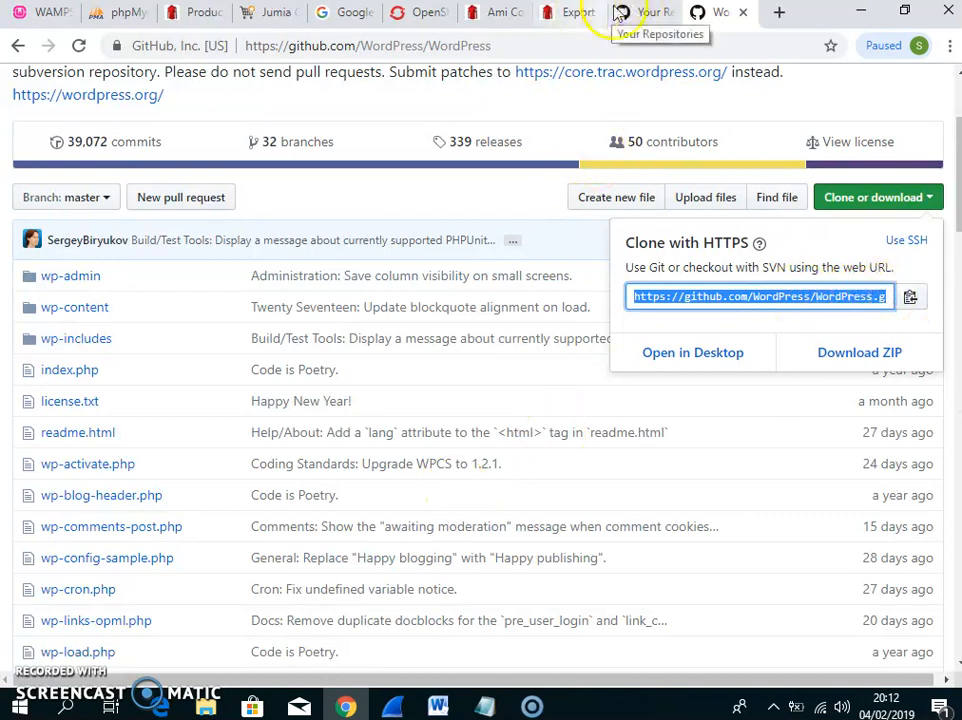
click(430, 12)
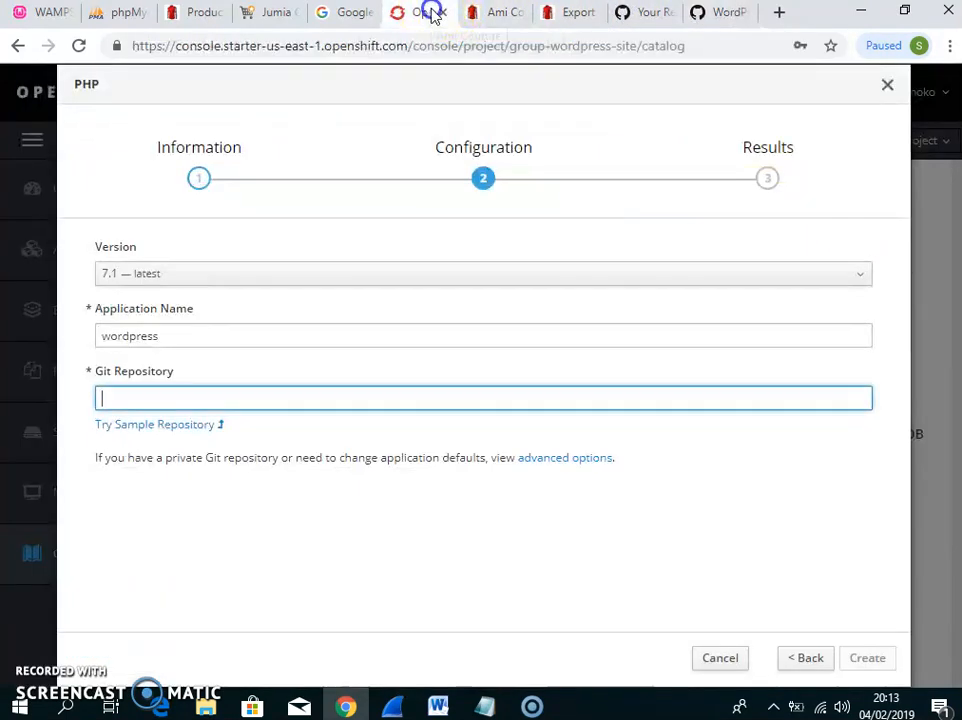
right_click(310, 399)
click(356, 250)
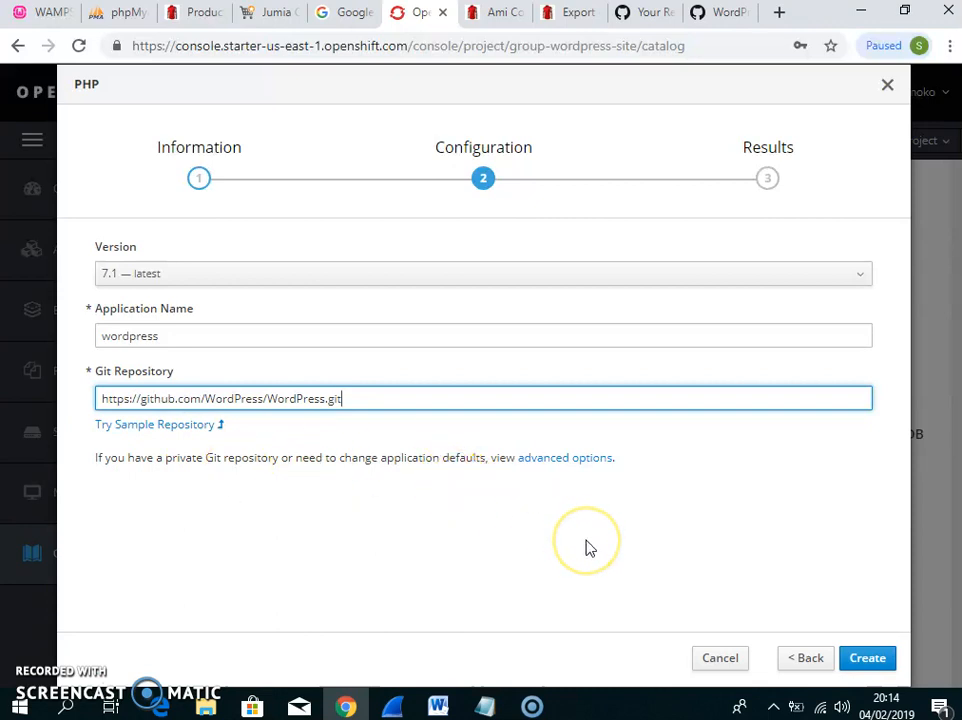
click(862, 659)
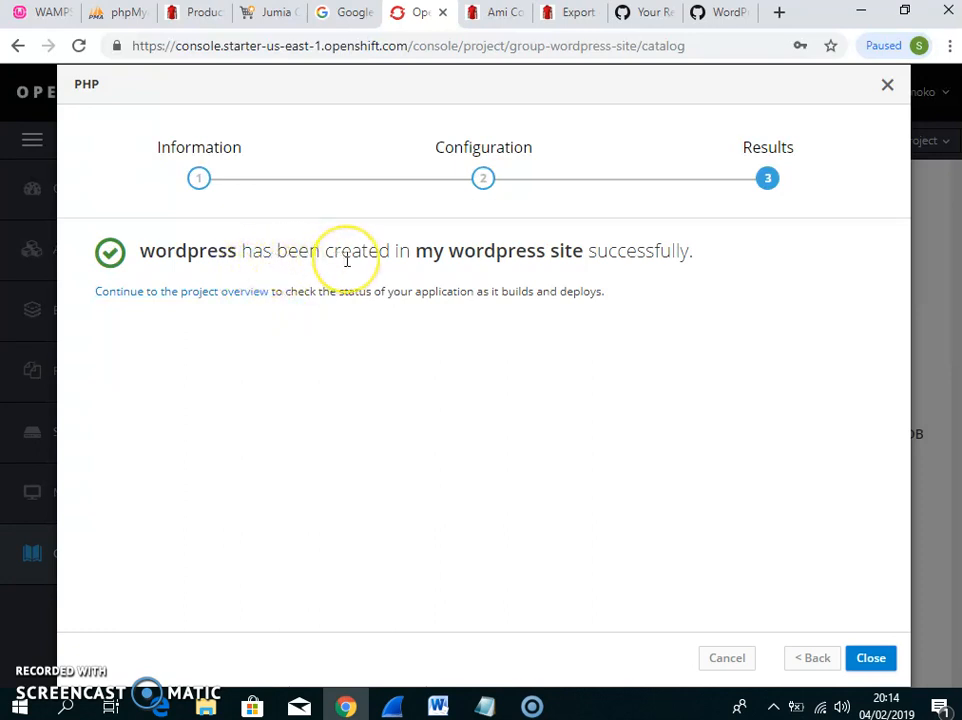
click(215, 301)
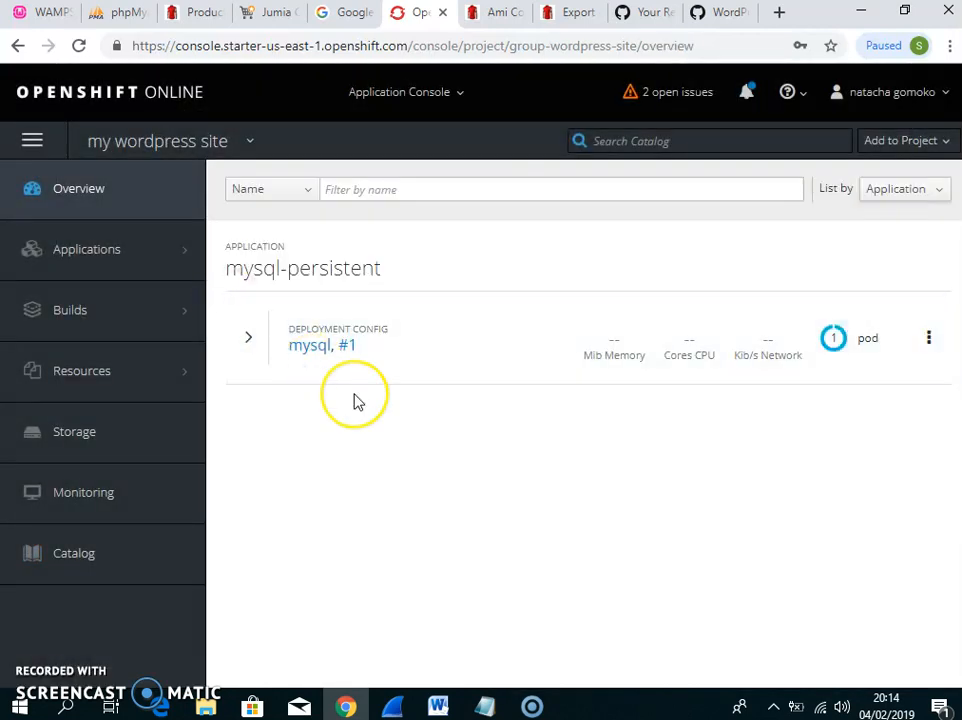
Expand the mysql deployment details and open the wordpress route in a new tab, showing 'Application is not available'
click(543, 344)
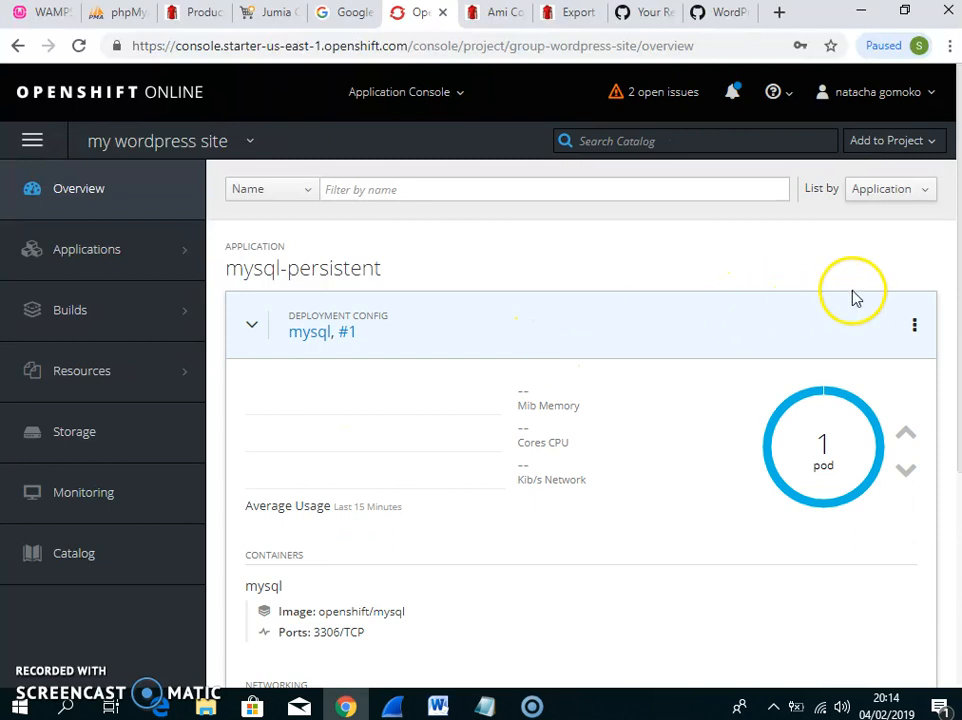
drag(955, 220, 874, 507)
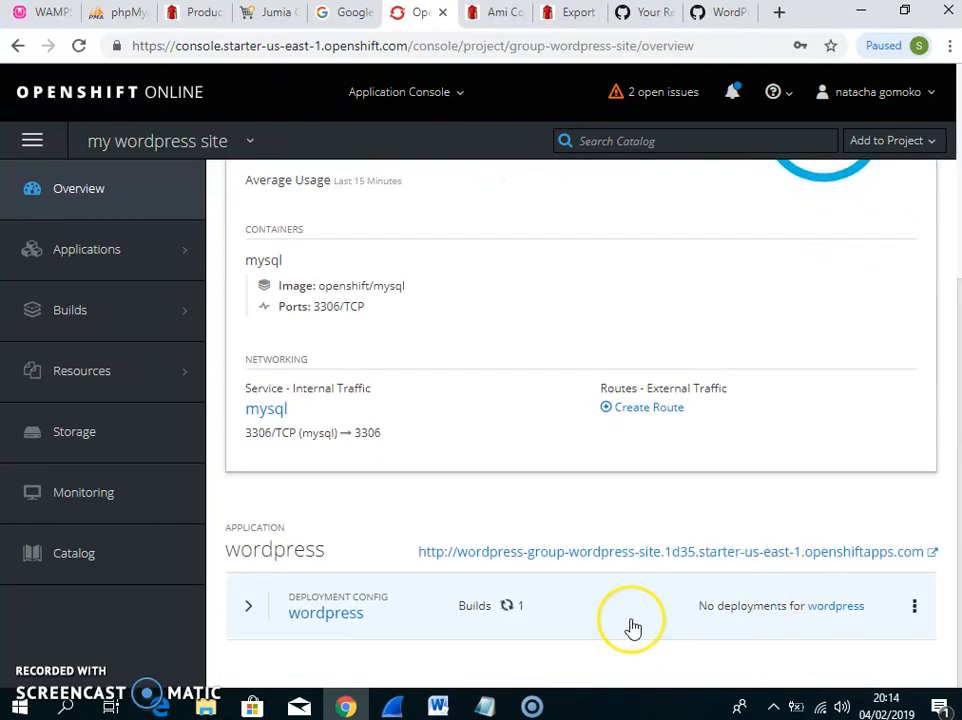
right_click(563, 556)
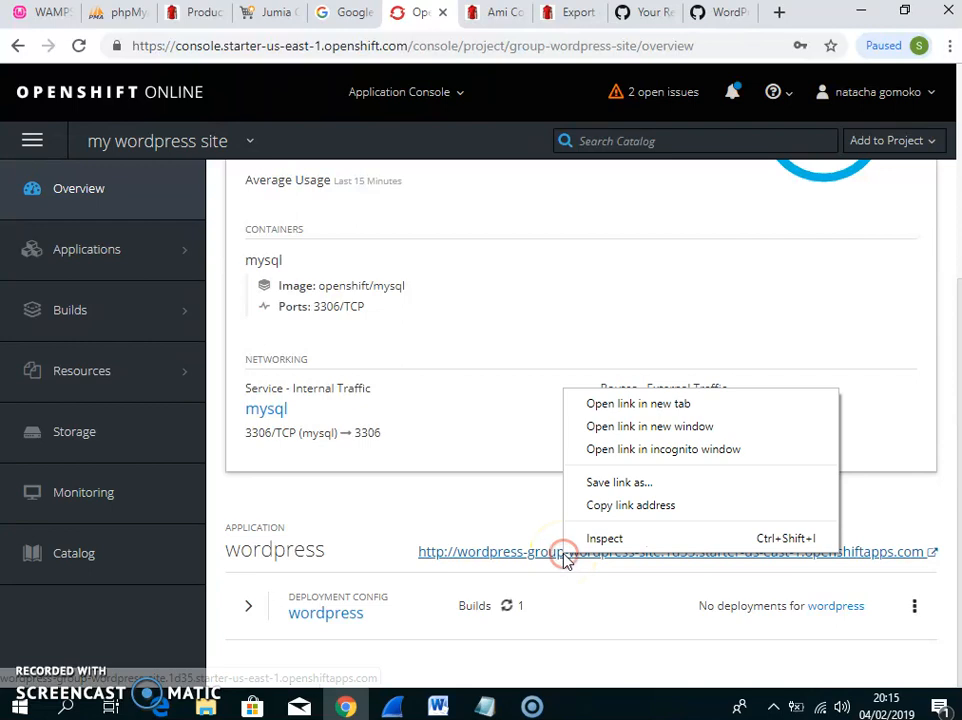
click(614, 403)
click(444, 12)
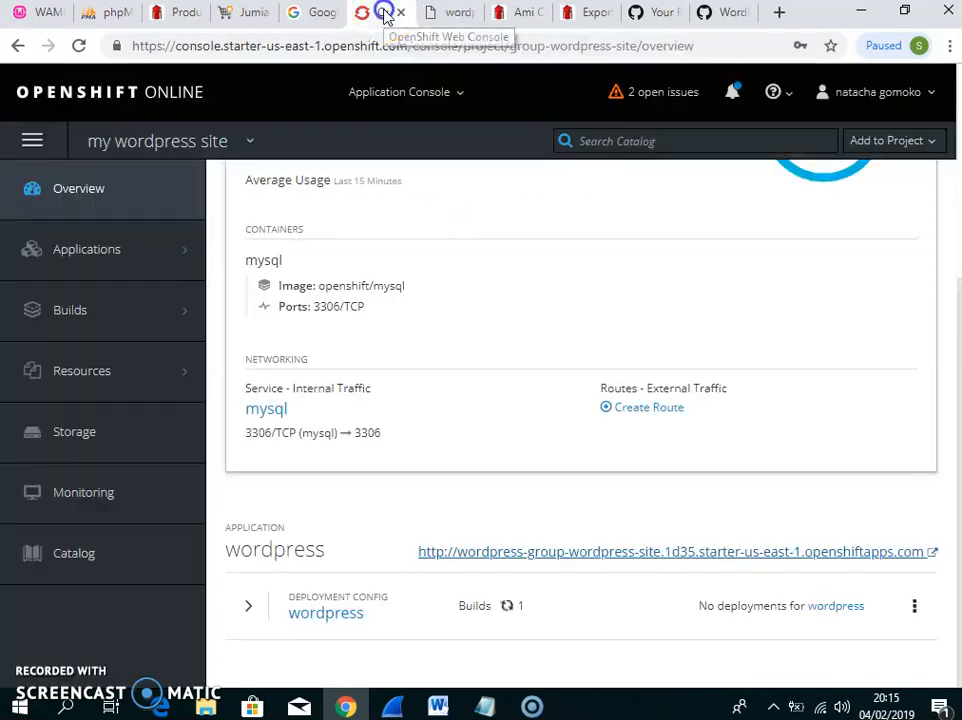
click(387, 17)
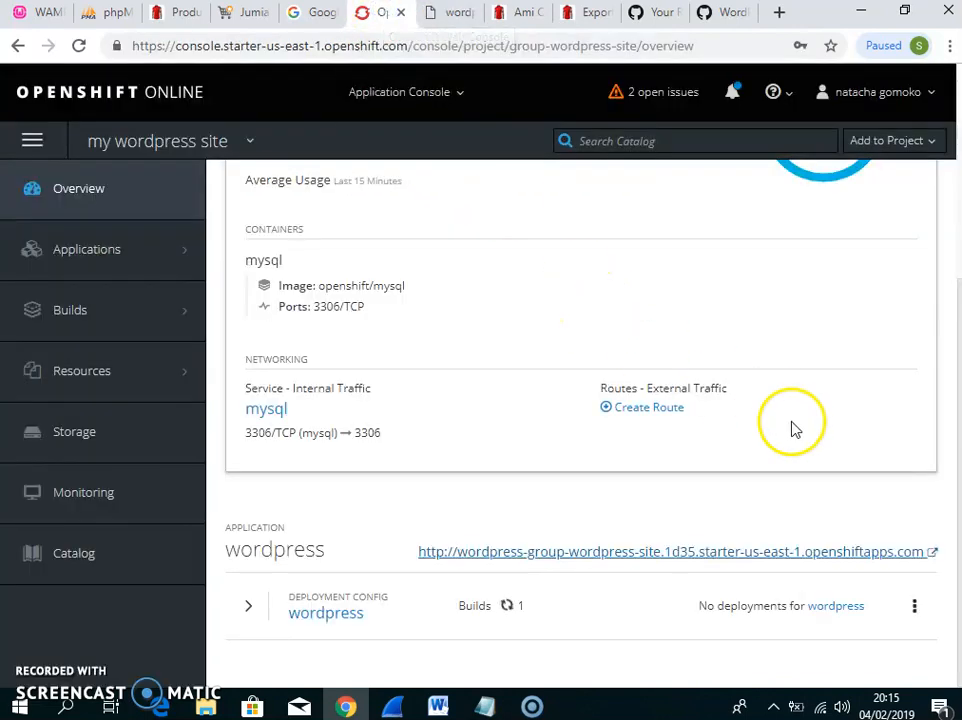
click(458, 14)
Close the wordpress route tab and expand the wordpress deployment to follow Build #1 pushing its image
click(468, 13)
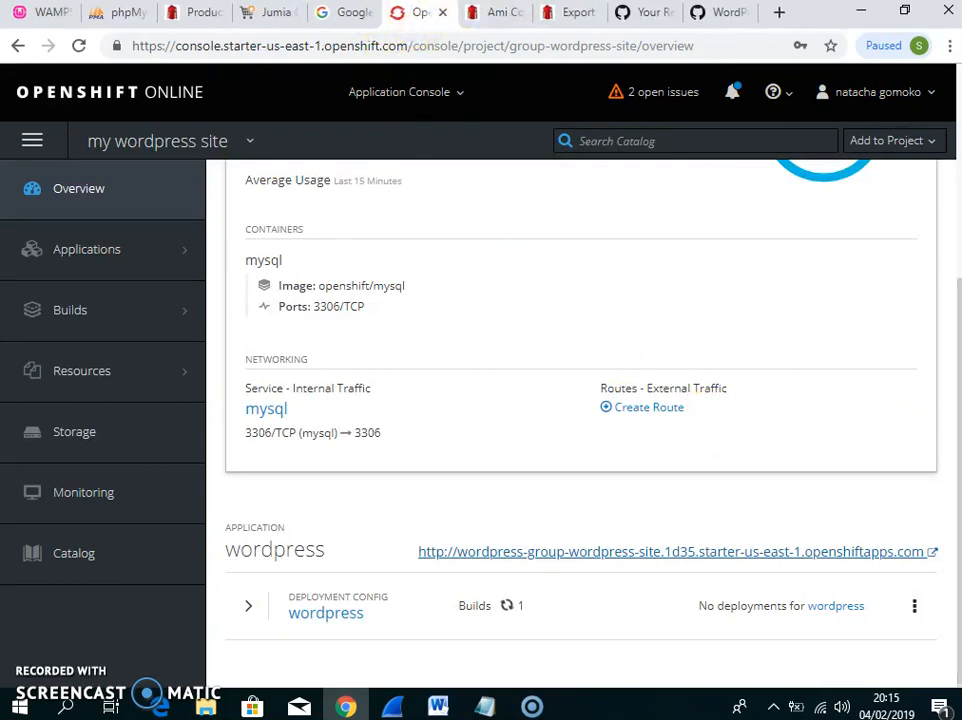
scroll(580, 400, up, 1)
scroll(580, 400, up, 2)
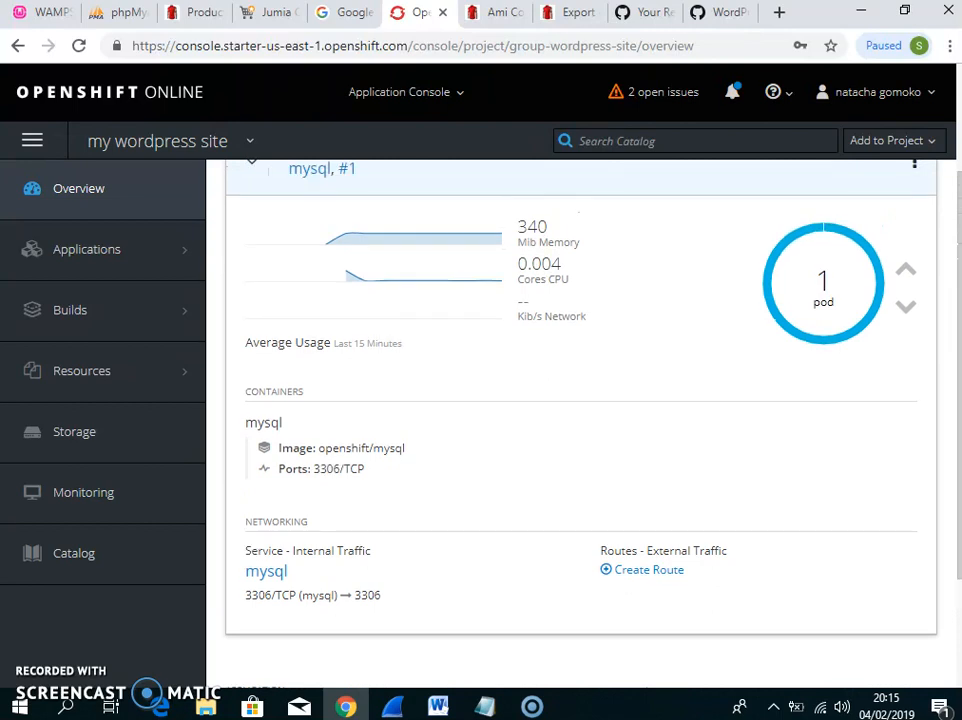
scroll(580, 400, up, 1)
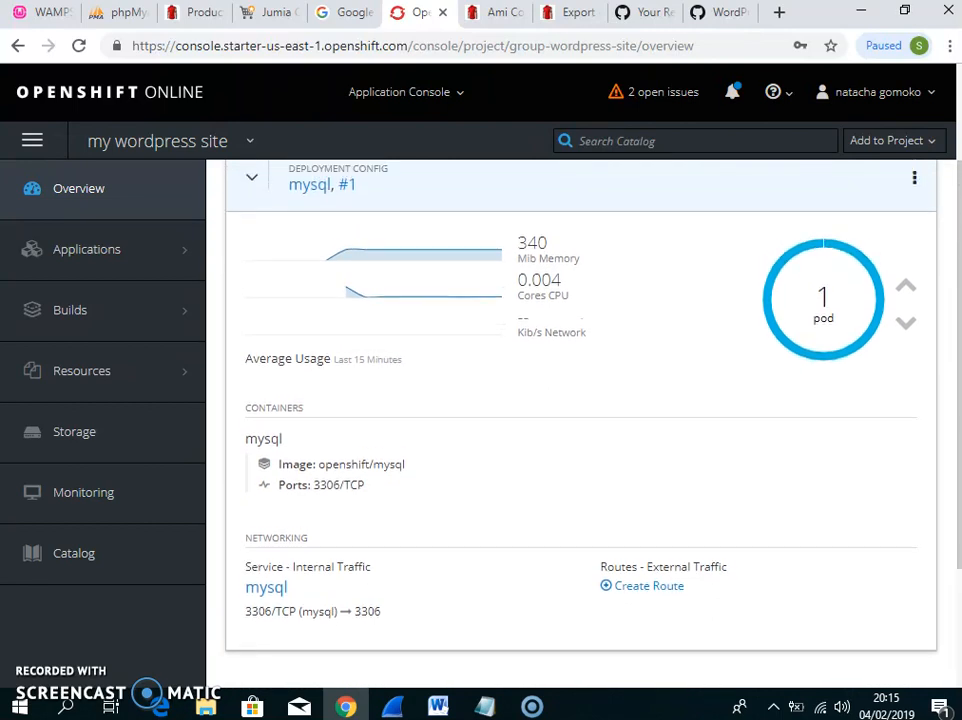
scroll(955, 367, down, 3)
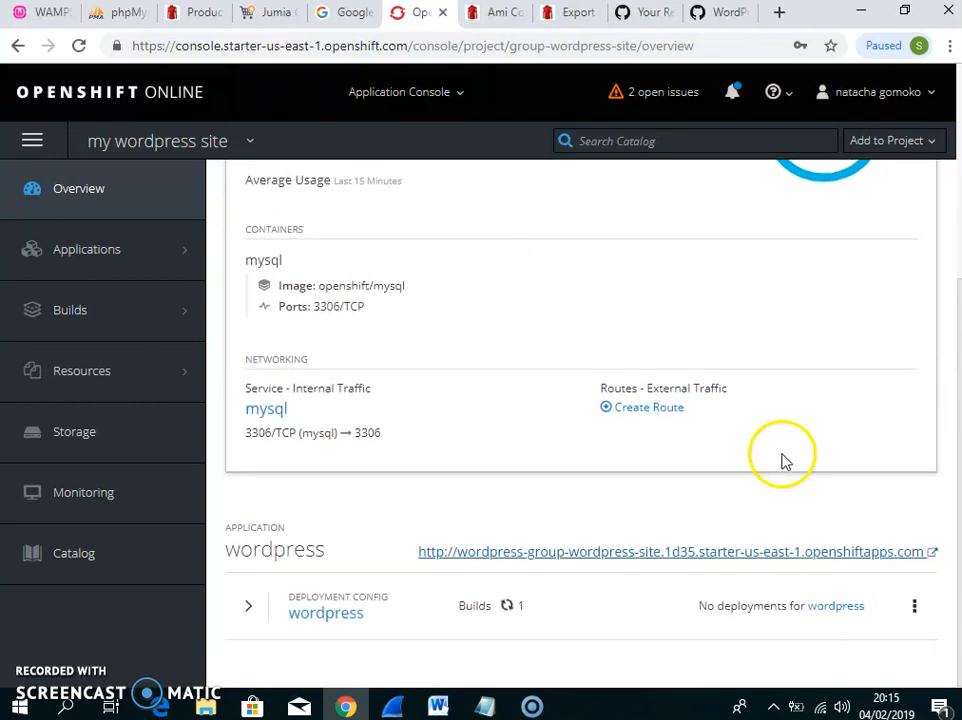
click(613, 613)
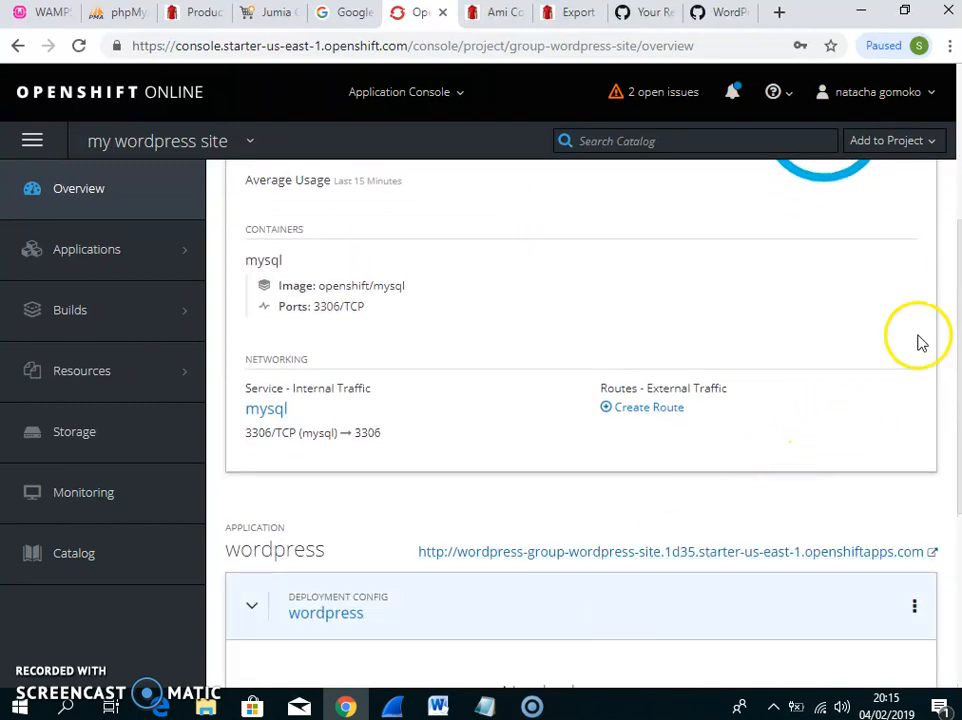
drag(955, 276, 950, 447)
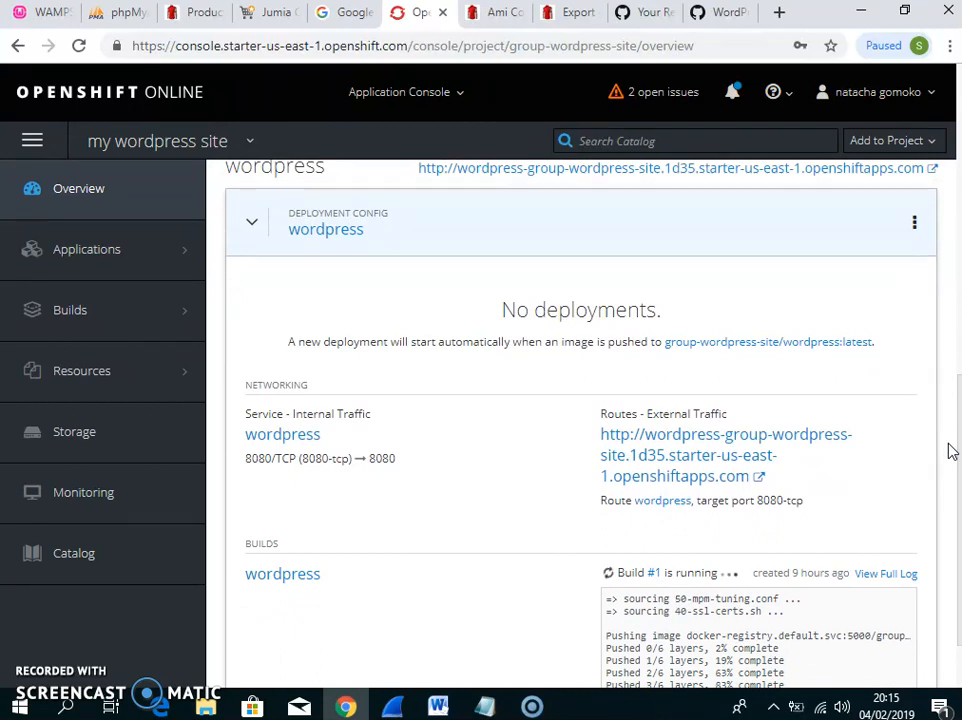
mouse_move(957, 447)
mouse_down()
mouse_move(955, 480)
mouse_move(957, 423)
mouse_up()
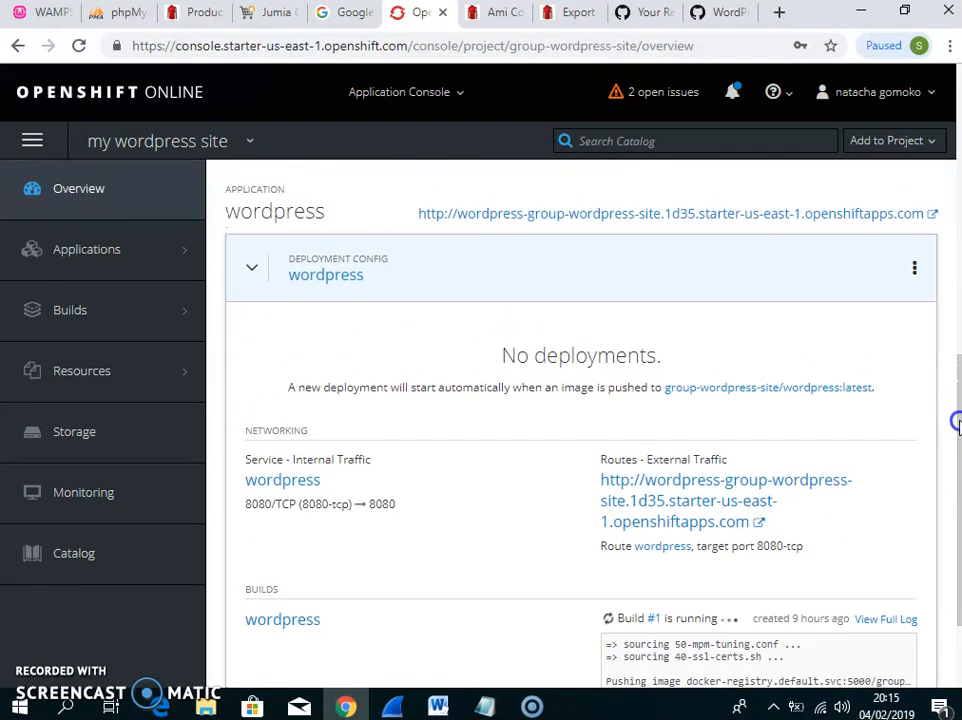